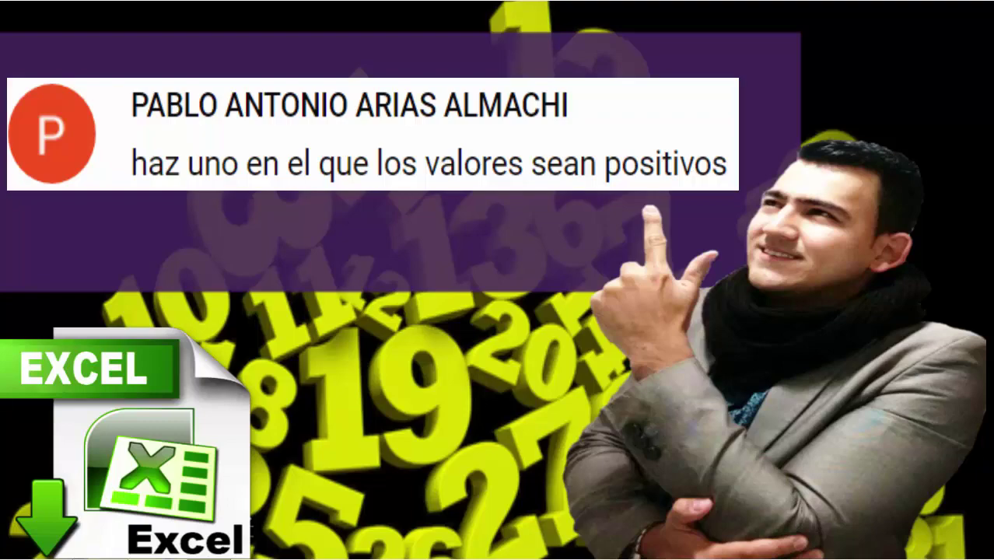
Search YouTube for 'aprende y enseña excel' and subscribe from the channel and video pages.
type("prende")
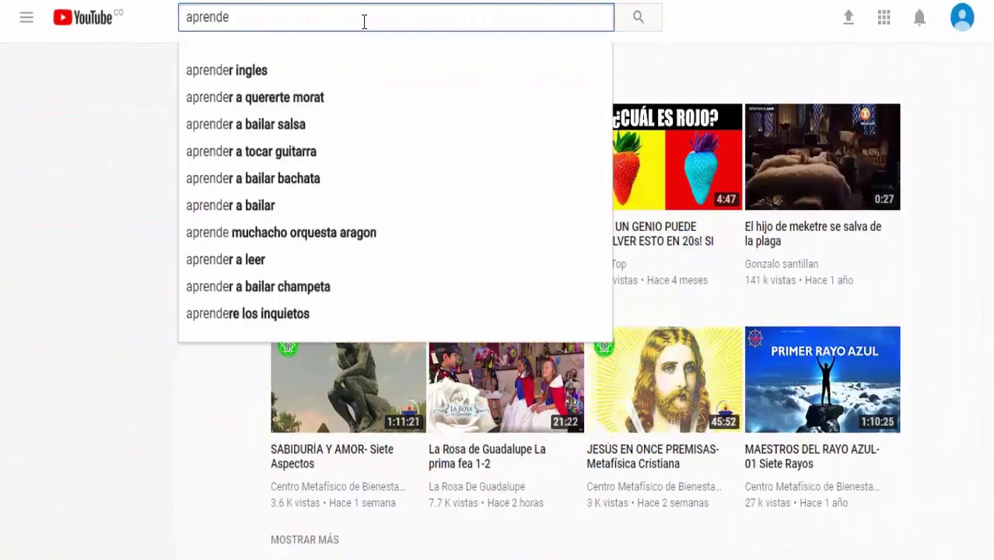
type(" y enseña e")
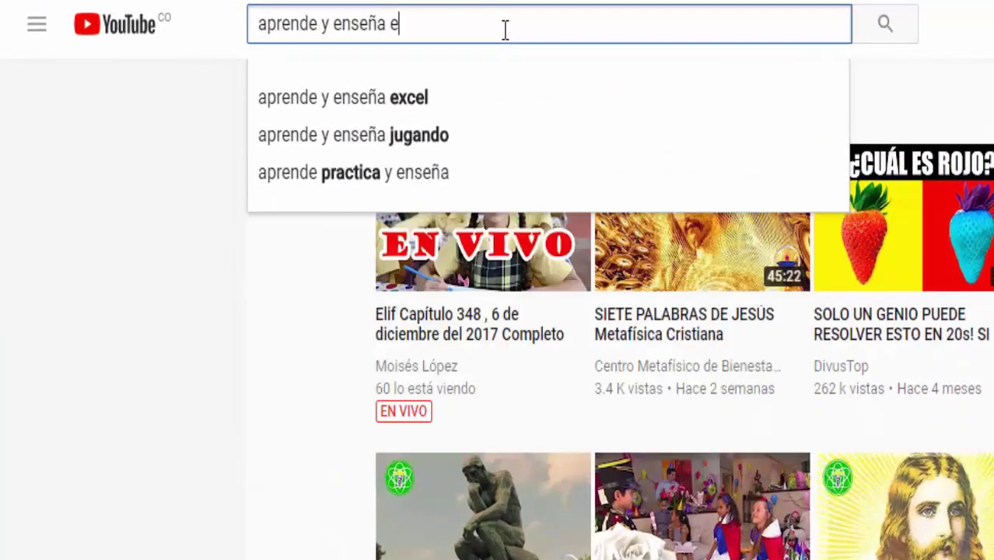
type("xcel")
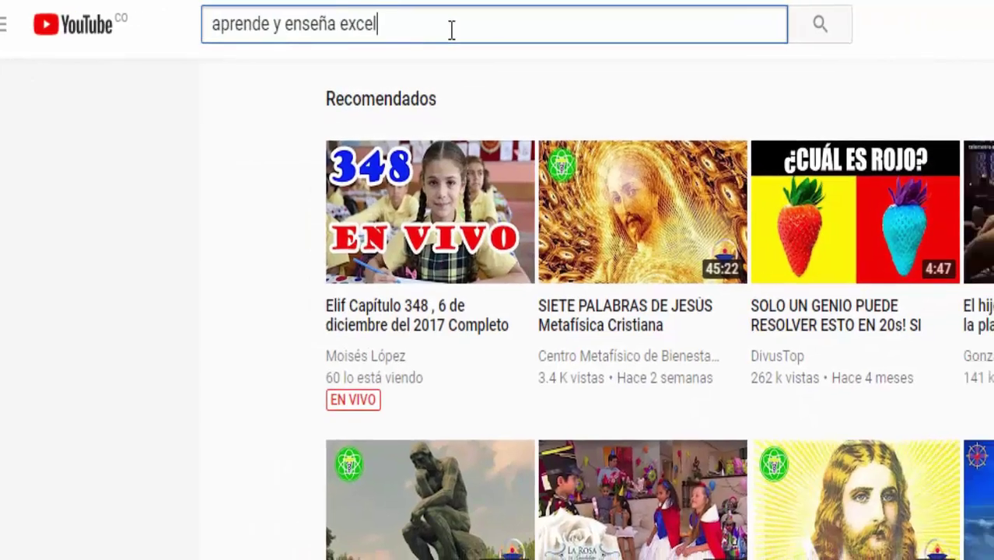
key("Return")
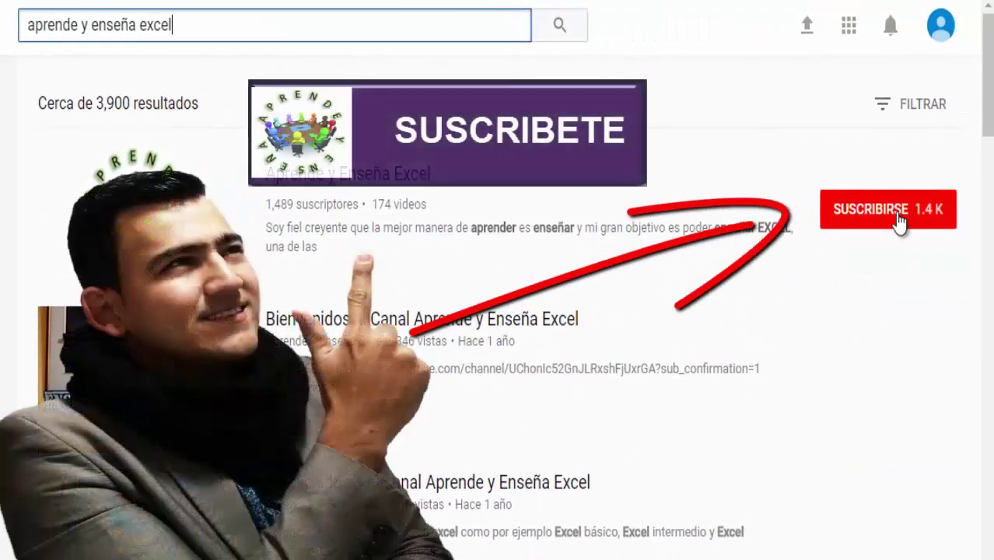
left_click(900, 221)
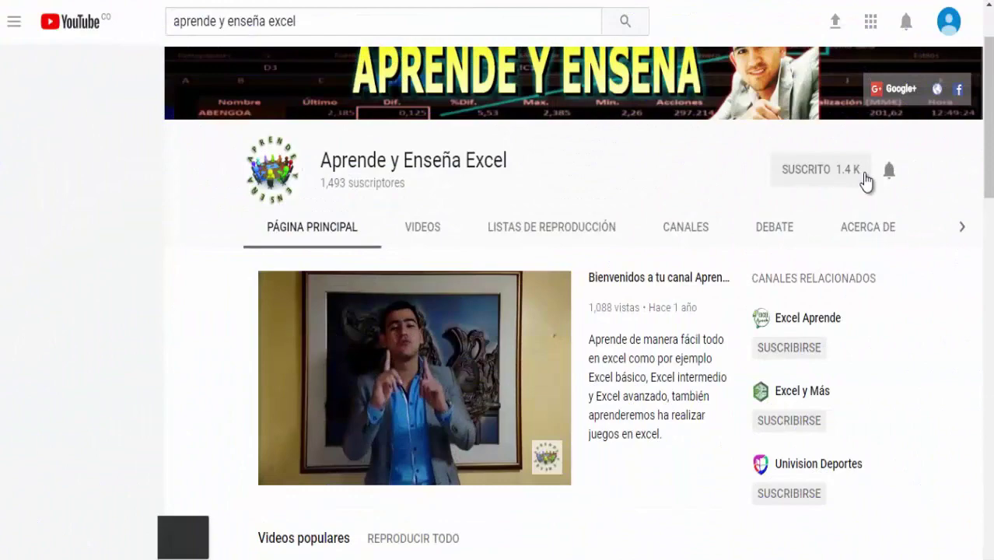
scroll(882, 169, "down", 2)
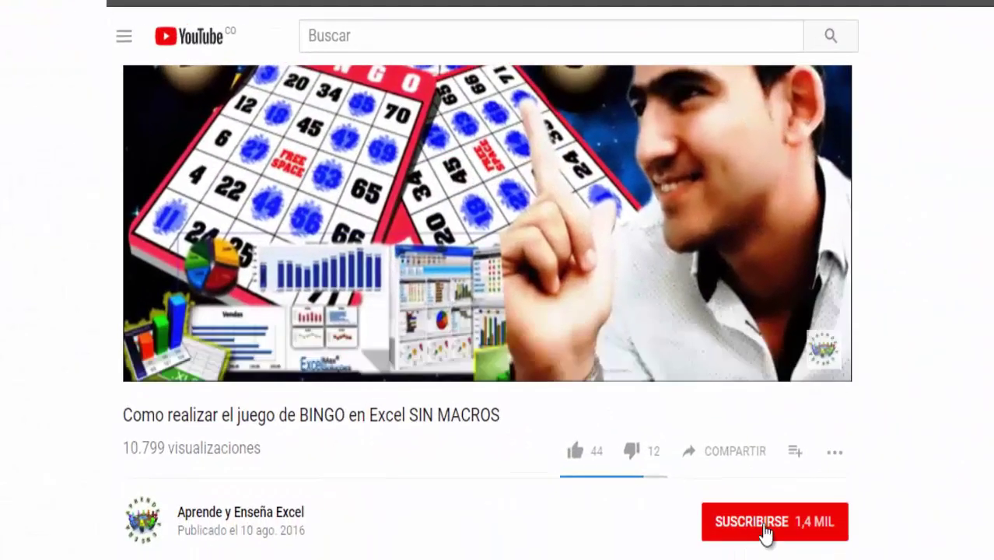
left_click(766, 516)
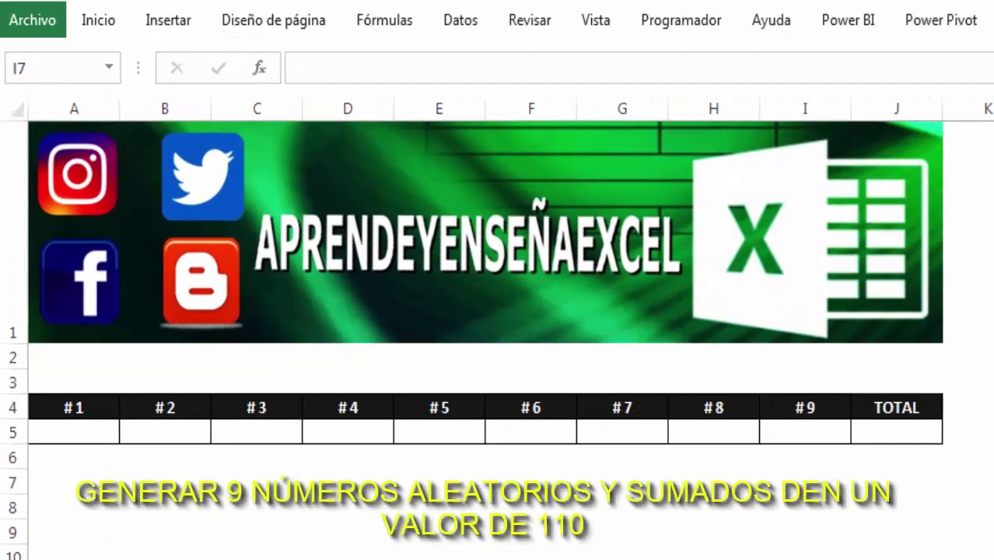
left_click_drag(78, 432, 775, 433)
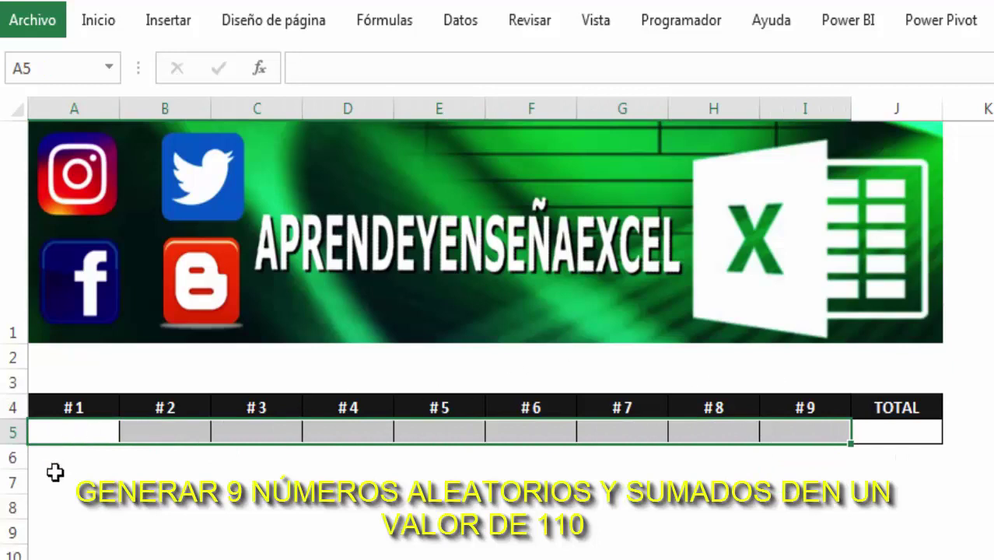
left_click(915, 440)
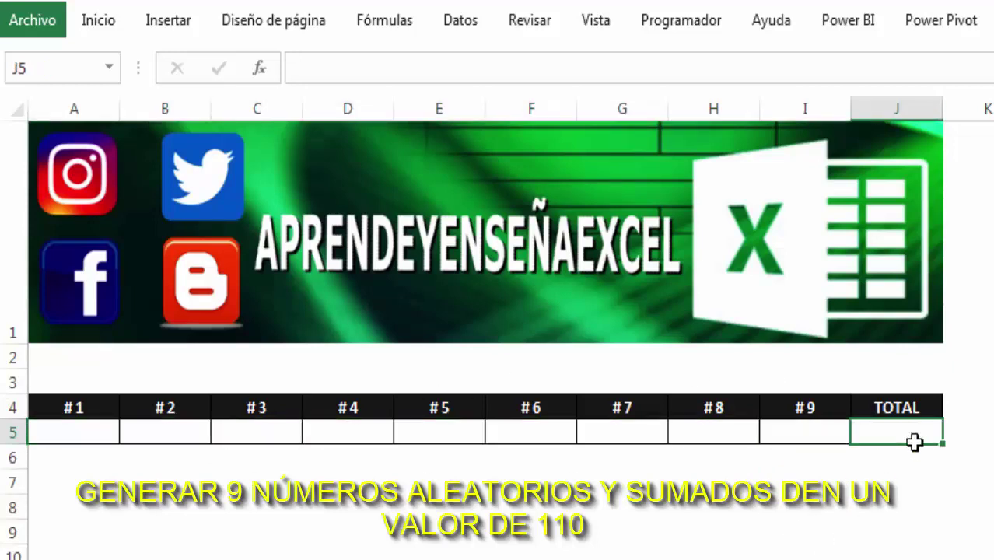
left_click(493, 532)
left_click(380, 476)
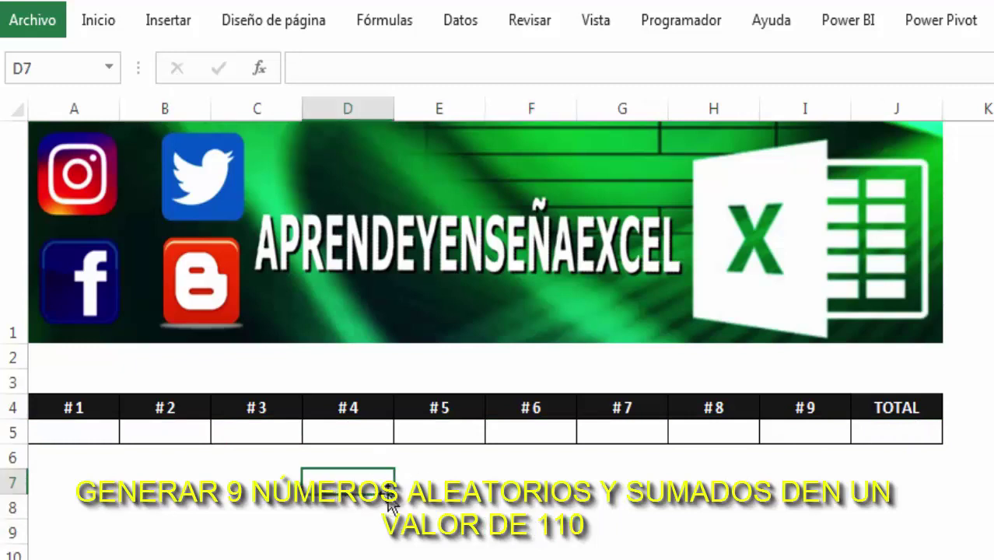
left_click_drag(342, 482, 792, 482)
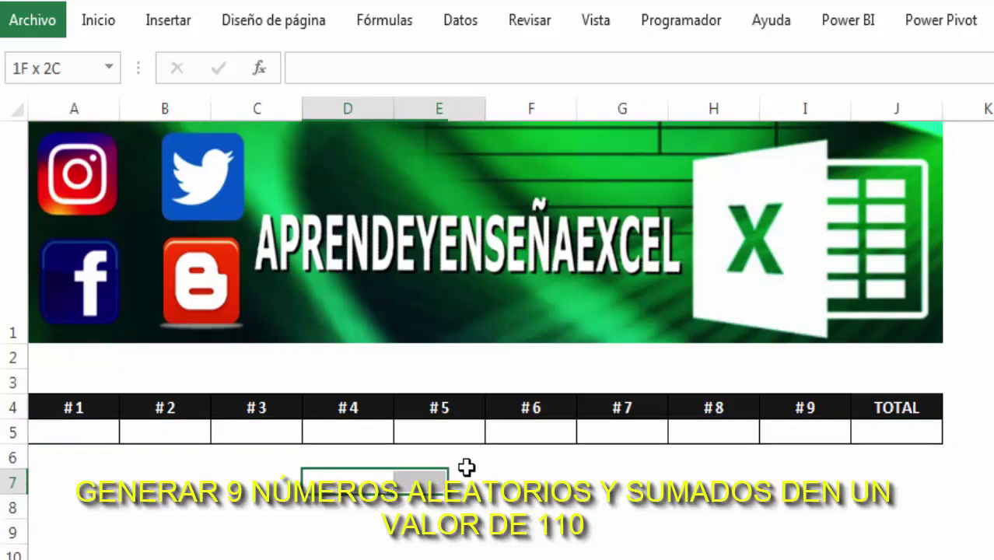
left_click(792, 482)
left_click(366, 487)
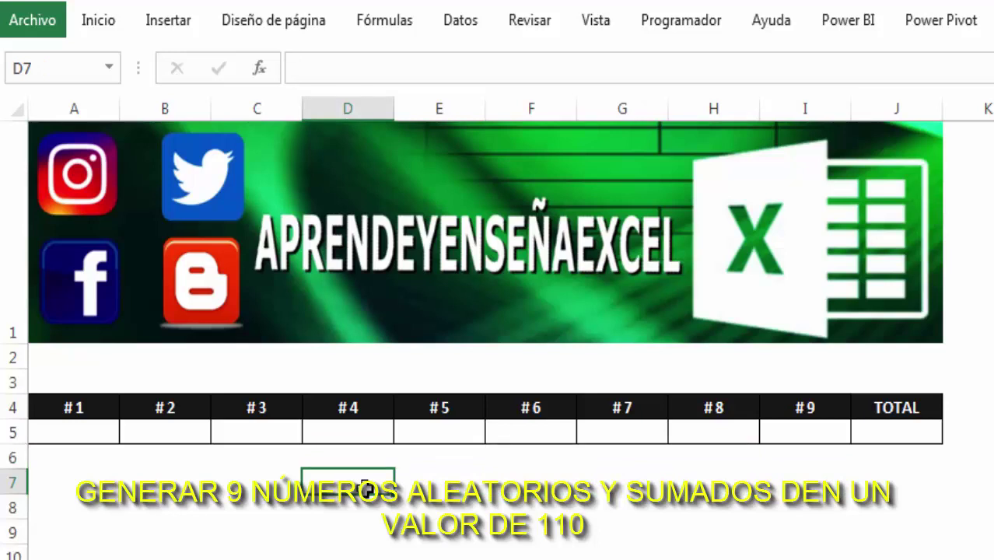
left_click_drag(98, 430, 829, 431)
left_click(605, 508)
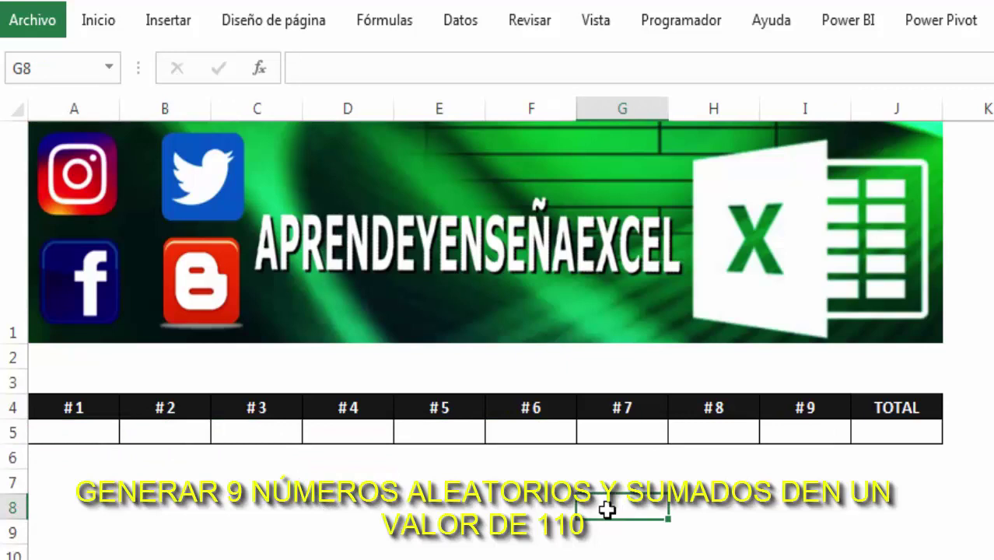
left_click(498, 506)
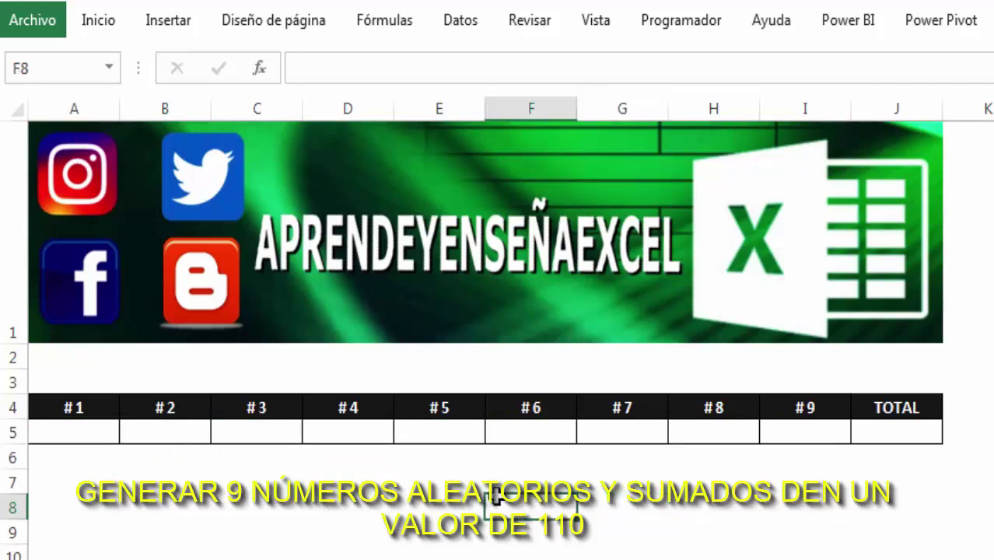
left_click(630, 500)
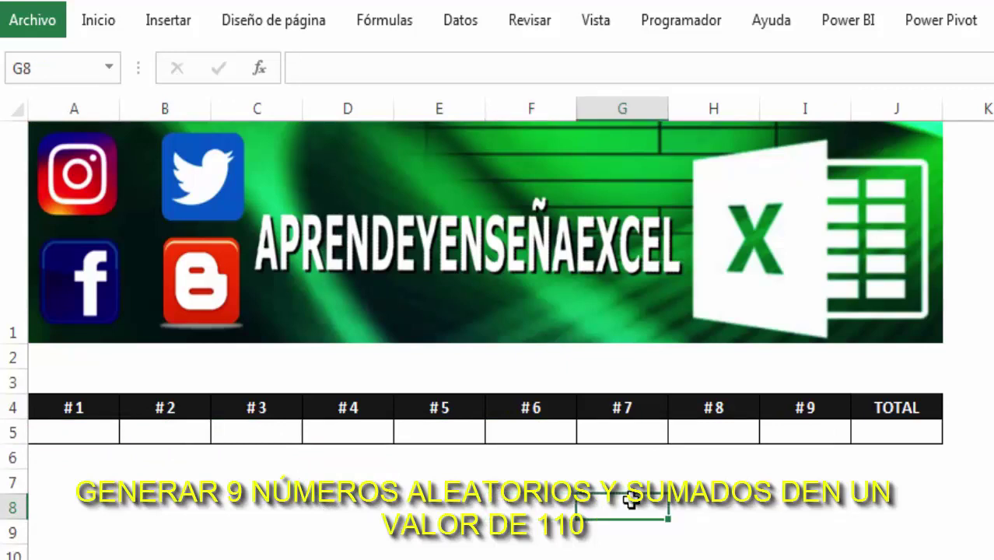
left_click(437, 500)
left_click(418, 482)
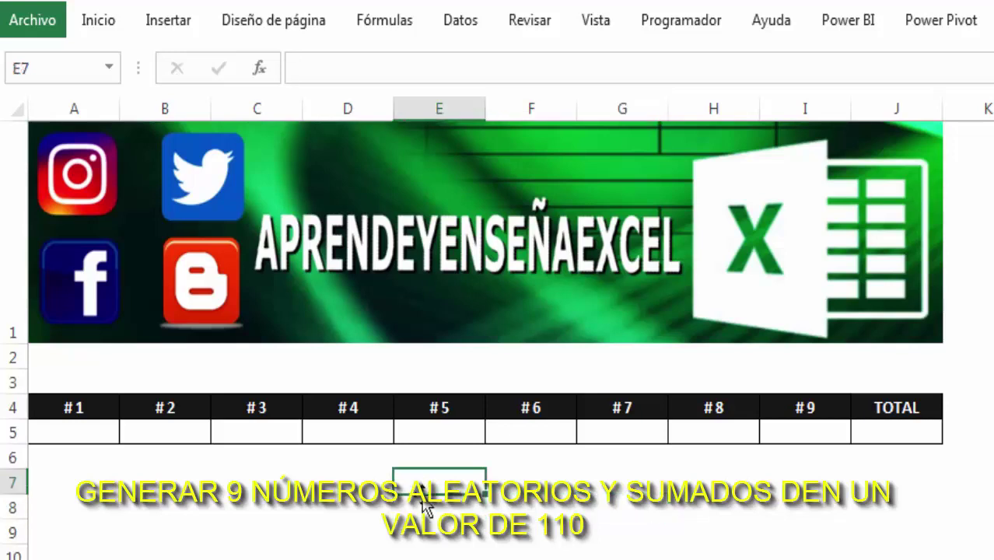
left_click(279, 535)
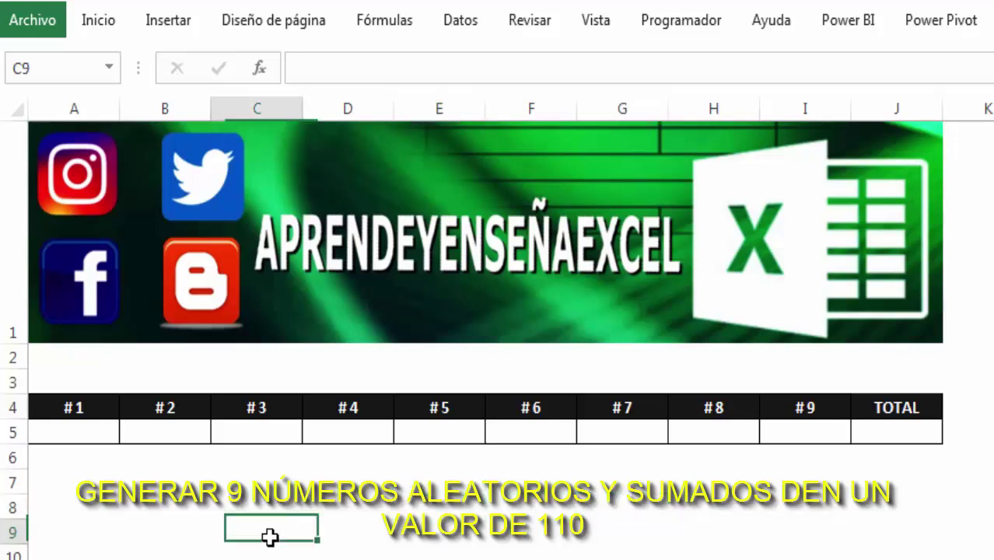
left_click(271, 485)
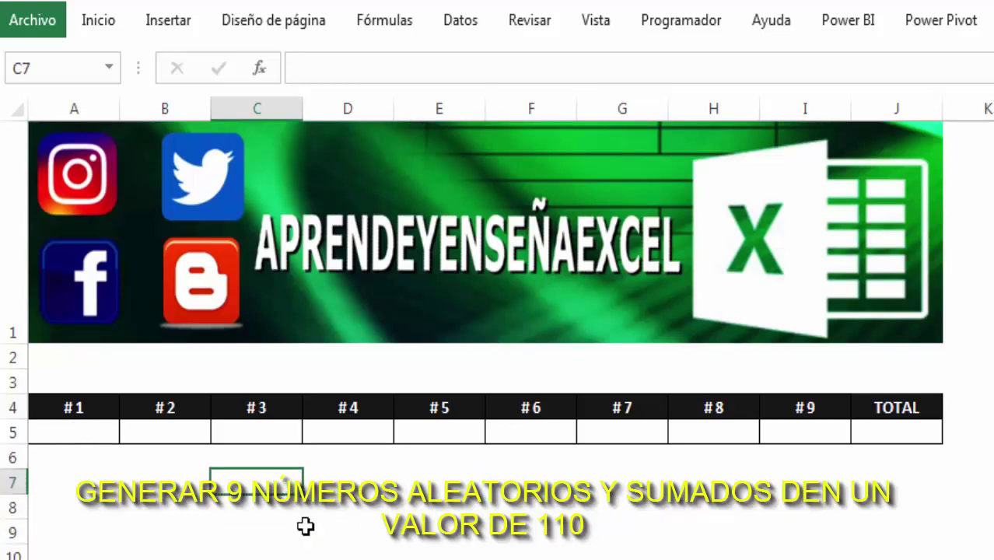
mouse_move(62, 431)
left_mouse_down()
mouse_move(807, 415)
mouse_move(804, 430)
left_mouse_up()
left_click(557, 486)
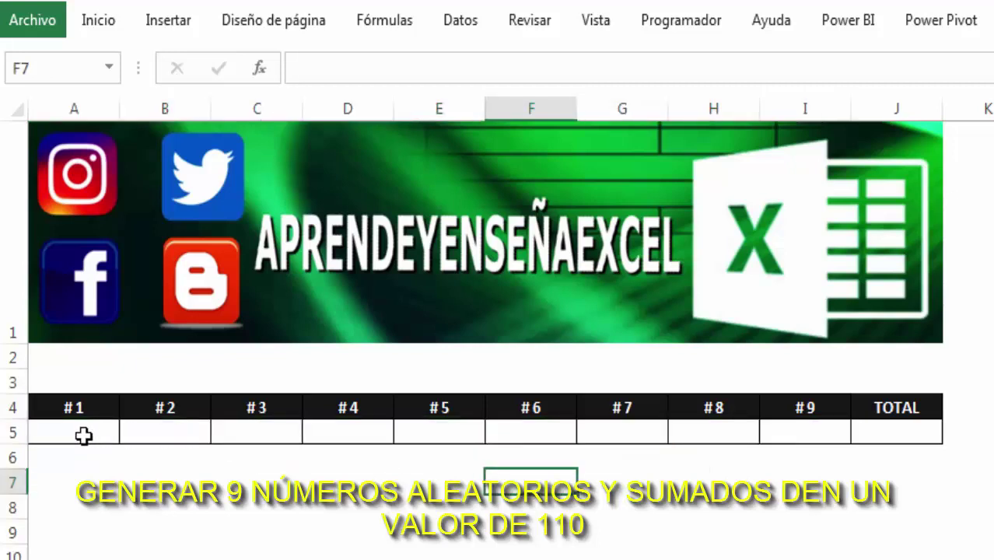
left_click(70, 435)
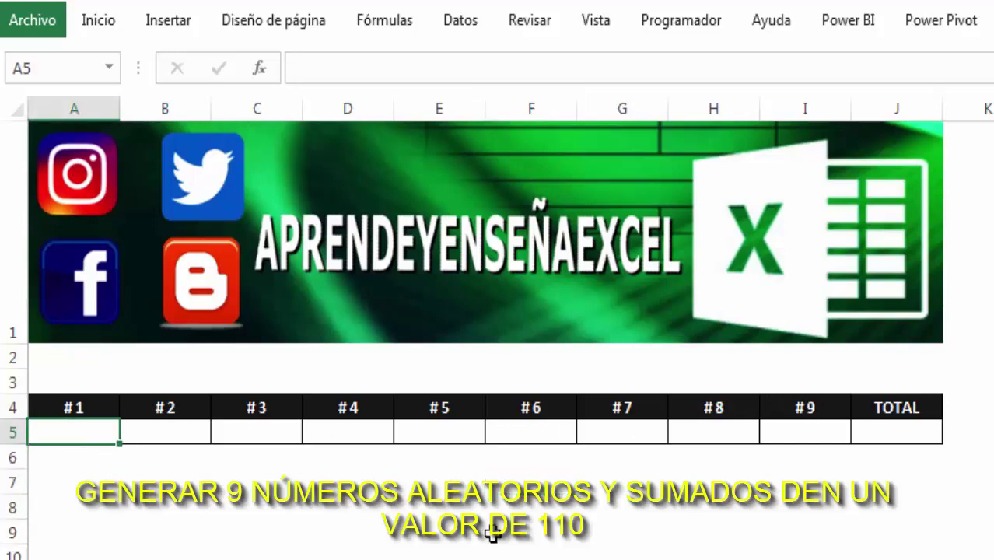
mouse_move(772, 430)
left_mouse_down()
mouse_move(84, 435)
mouse_move(804, 430)
left_mouse_up()
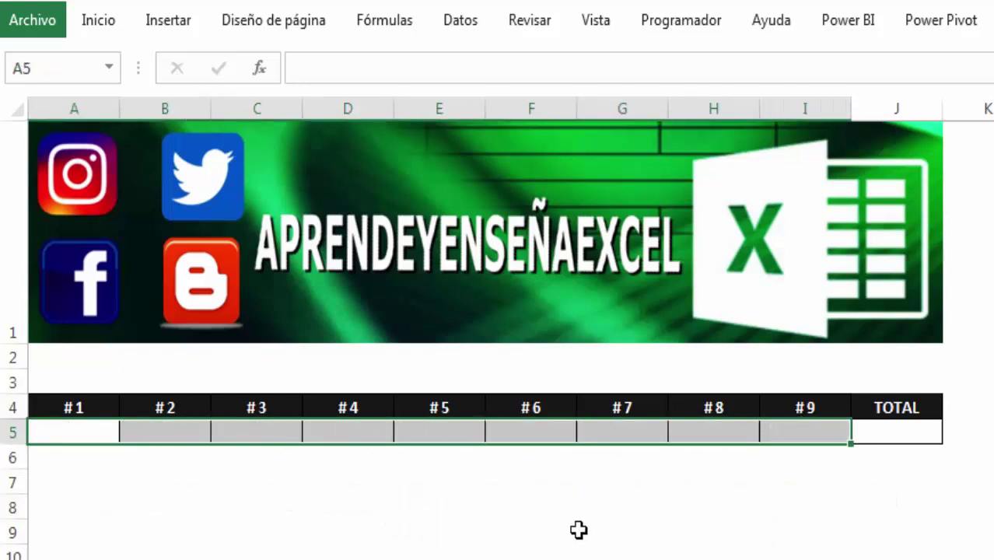
left_click(872, 434)
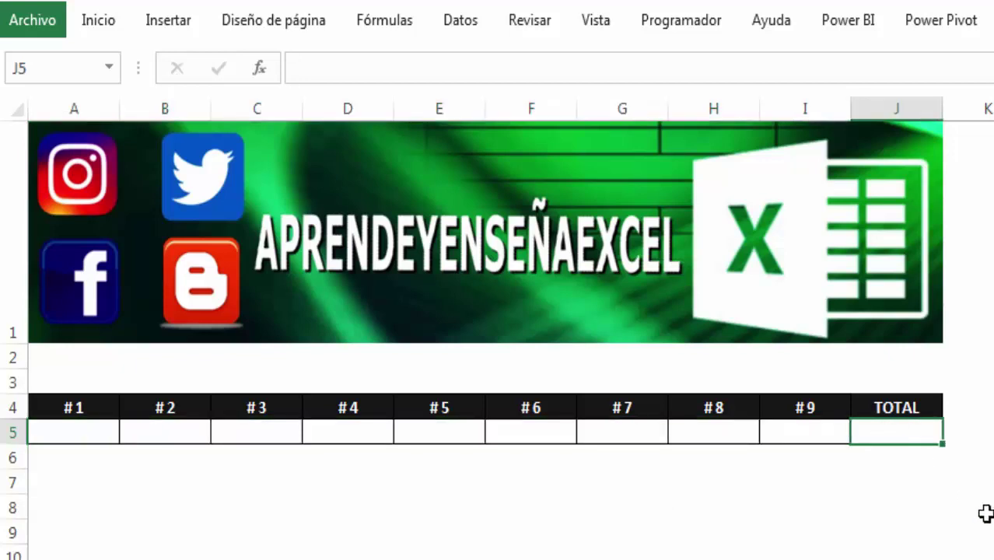
left_click(380, 507)
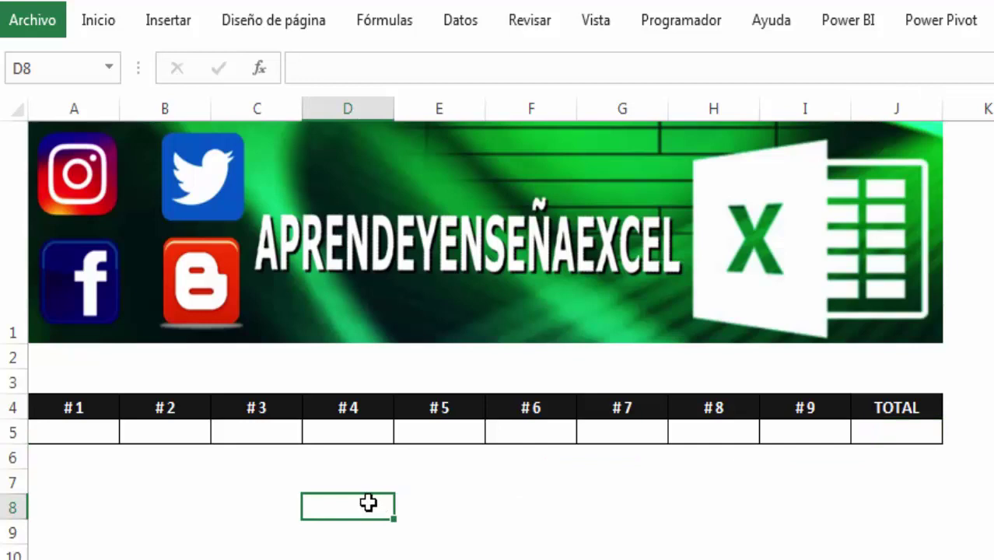
left_click(462, 483)
left_click(458, 508)
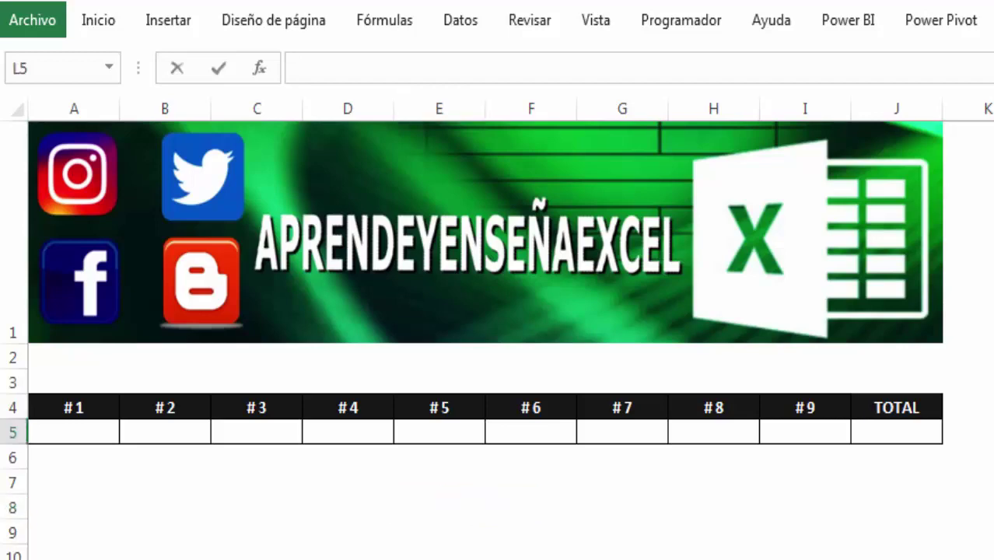
Compute the helper 110*2/9 in L5, then delete it and return to A5.
type("+110")
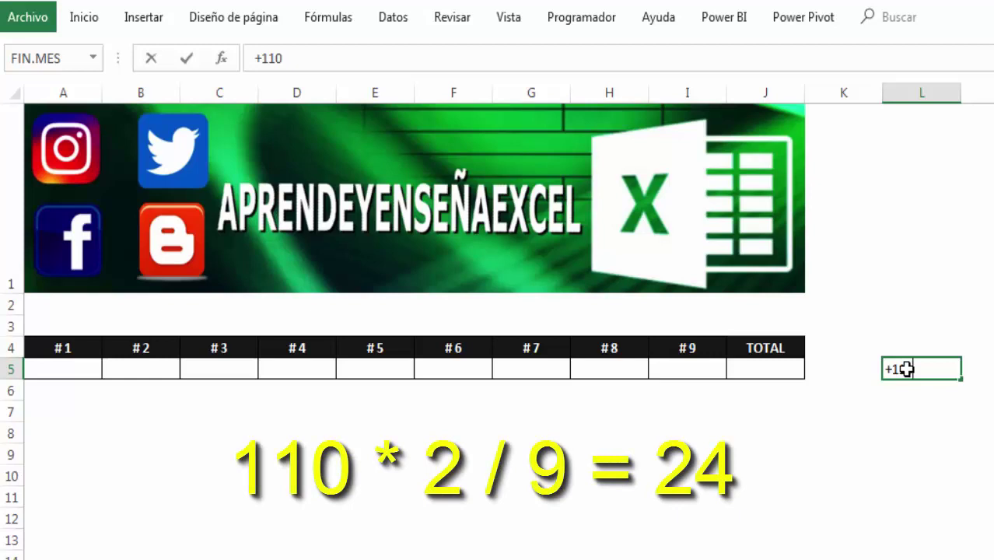
type("*")
type("2")
type("/")
type("9")
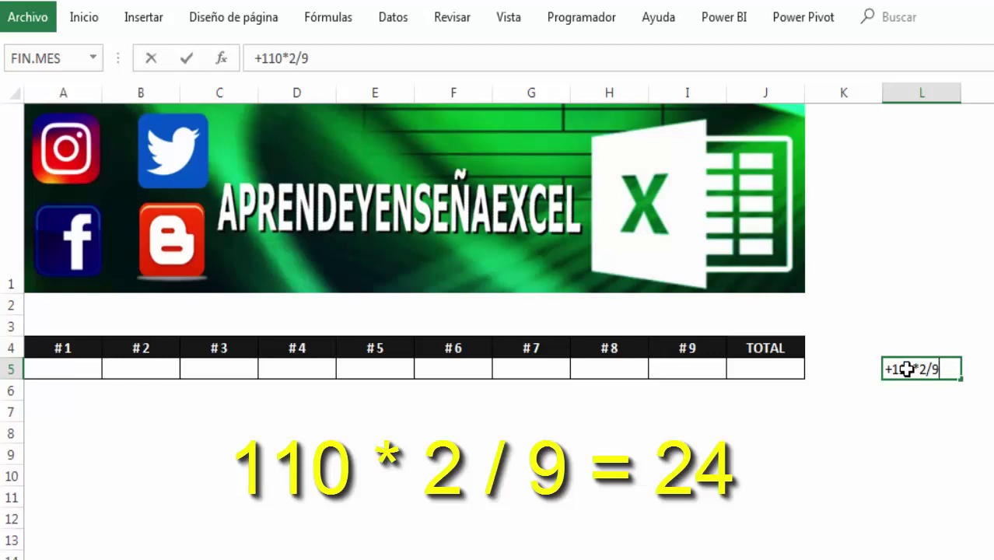
key("Return")
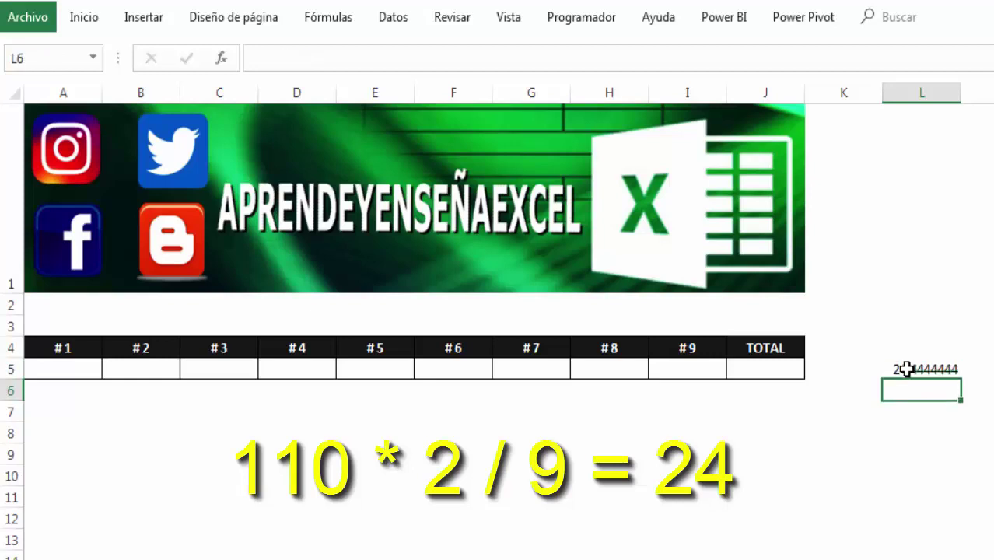
left_click(937, 369)
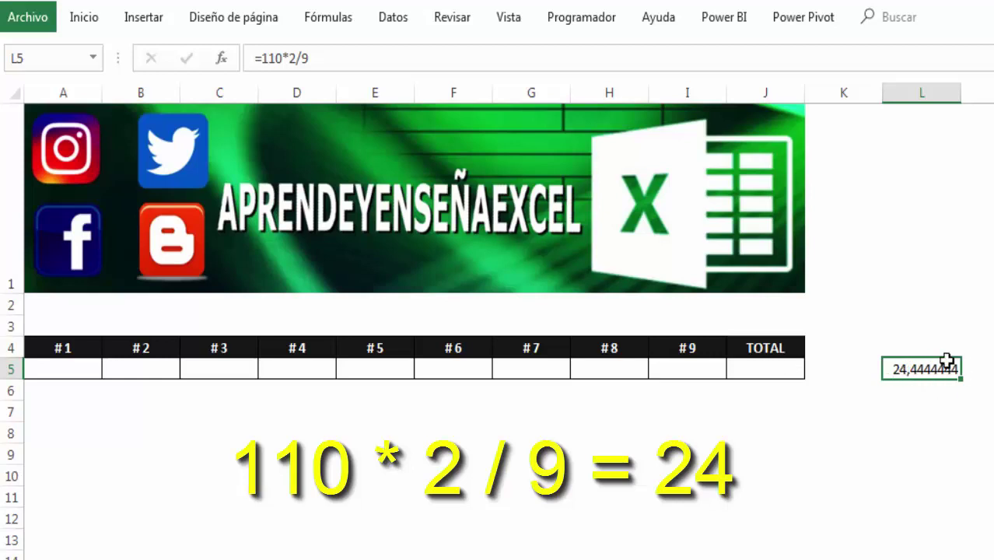
key("Delete")
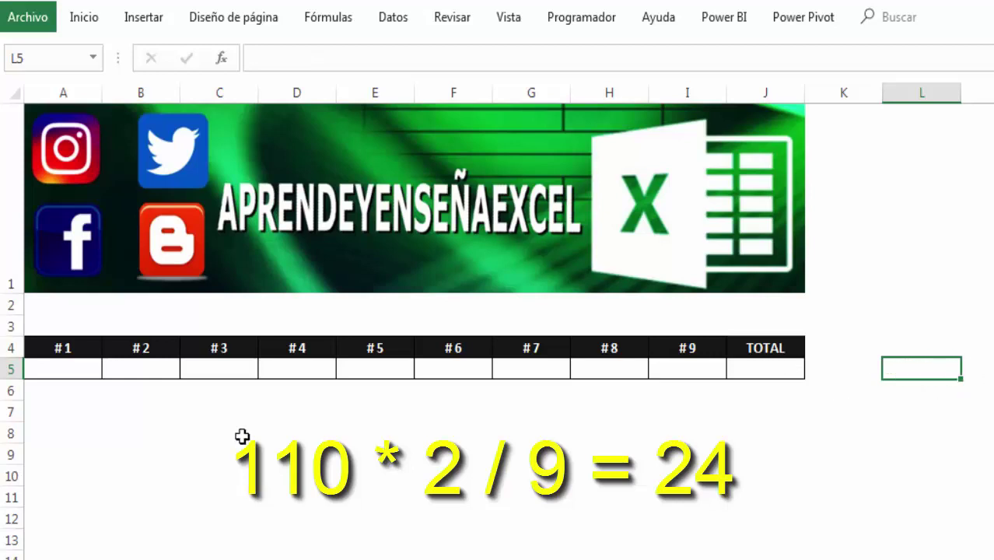
left_click(51, 367)
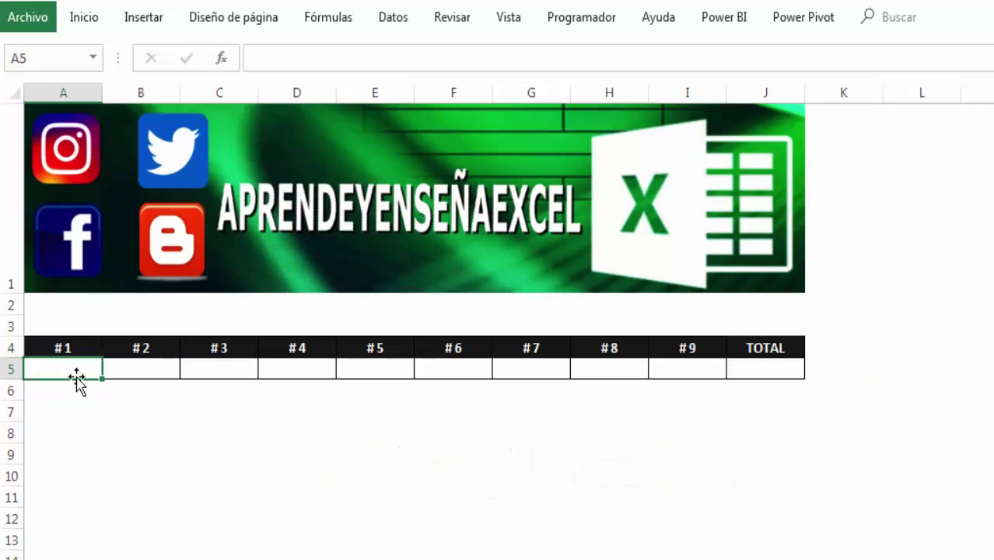
Enter =ALEATORIO.ENTRE(1;24) in A5 and fill it across to I5.
type("=ALE")
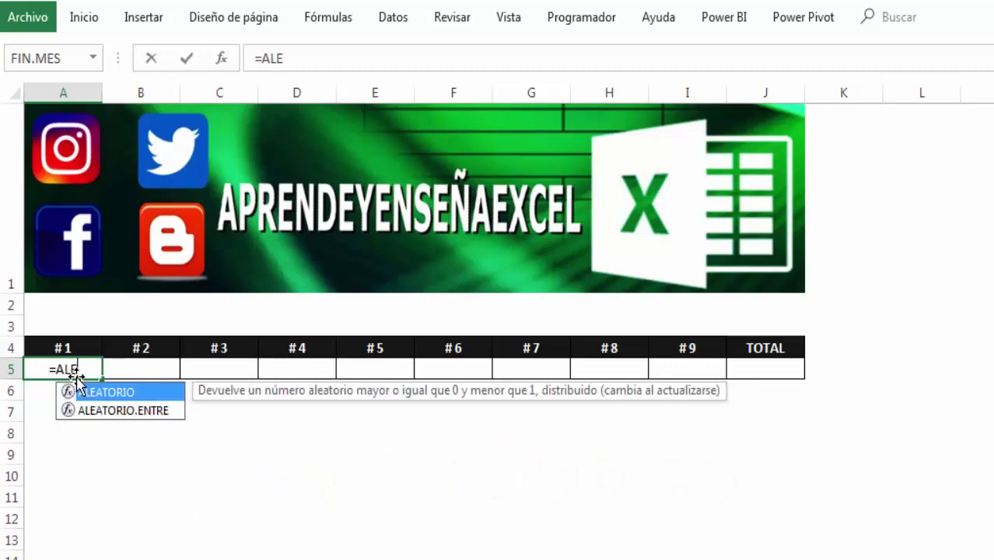
key("Down")
key("Tab")
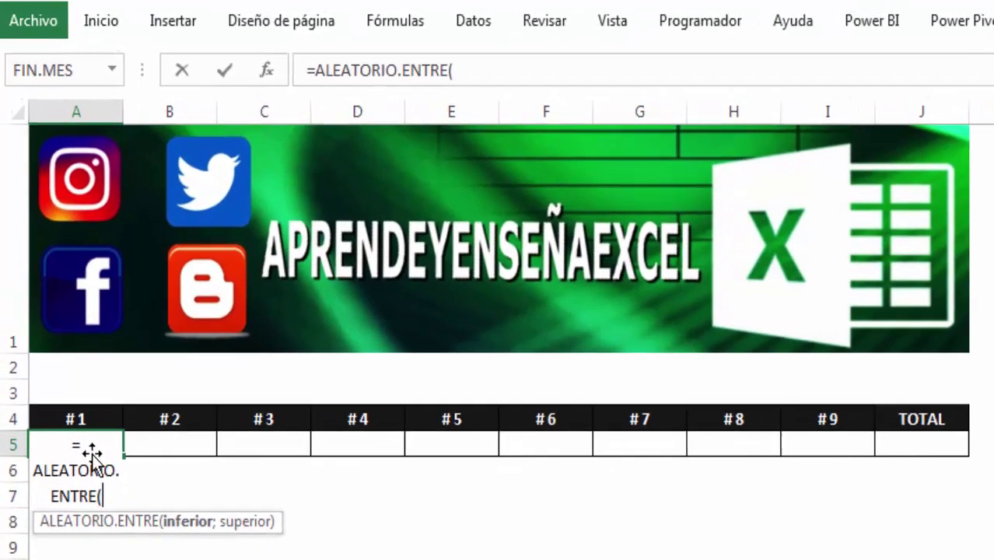
type("1")
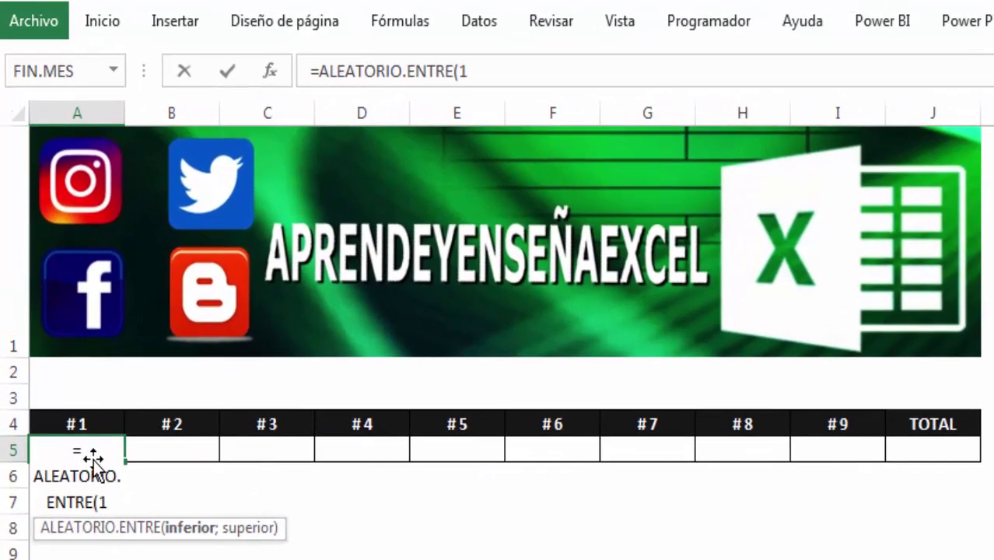
type(";2")
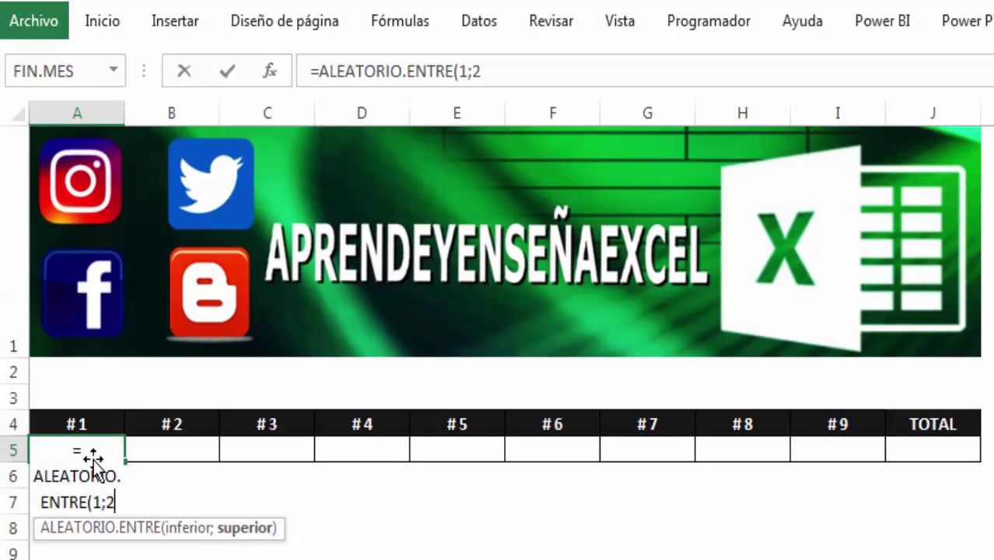
type("4")
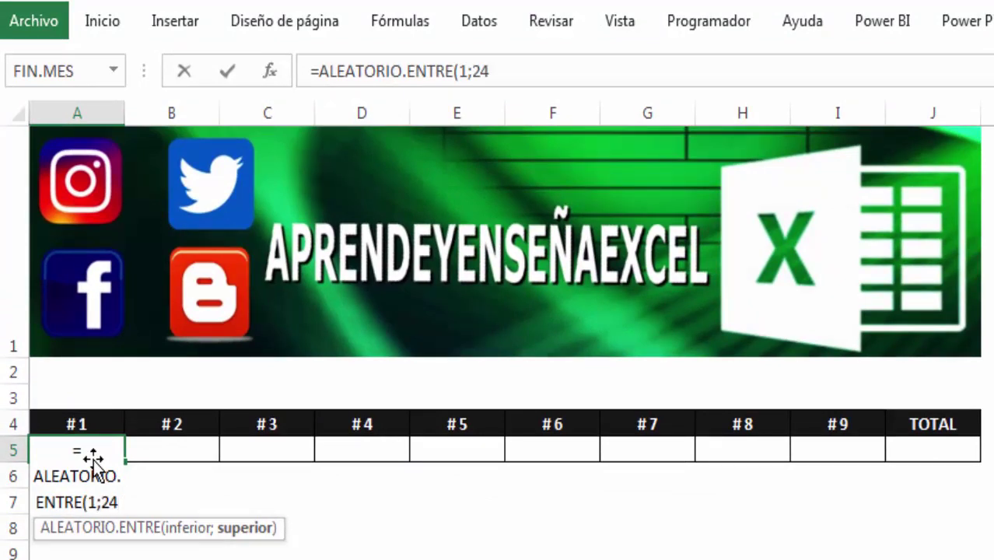
type(")")
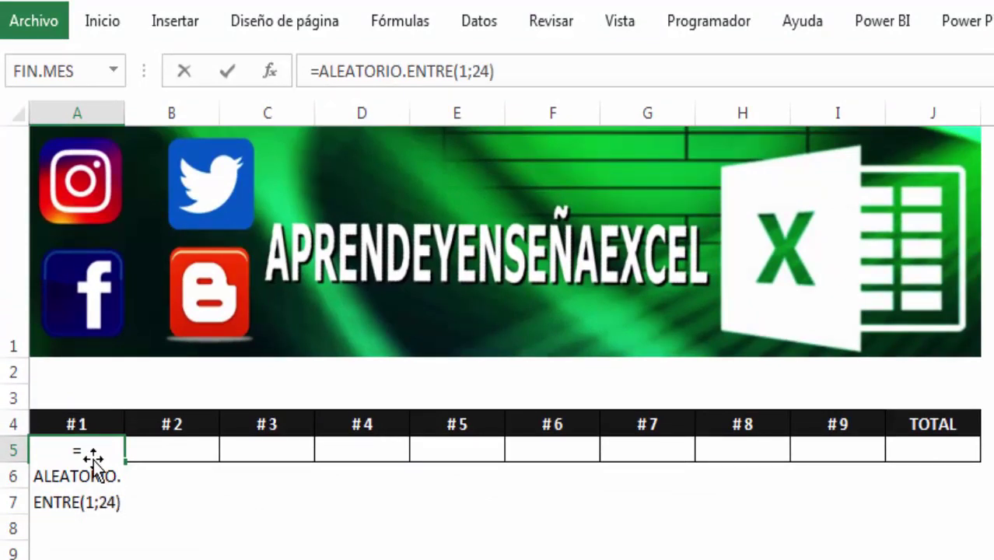
key("Return")
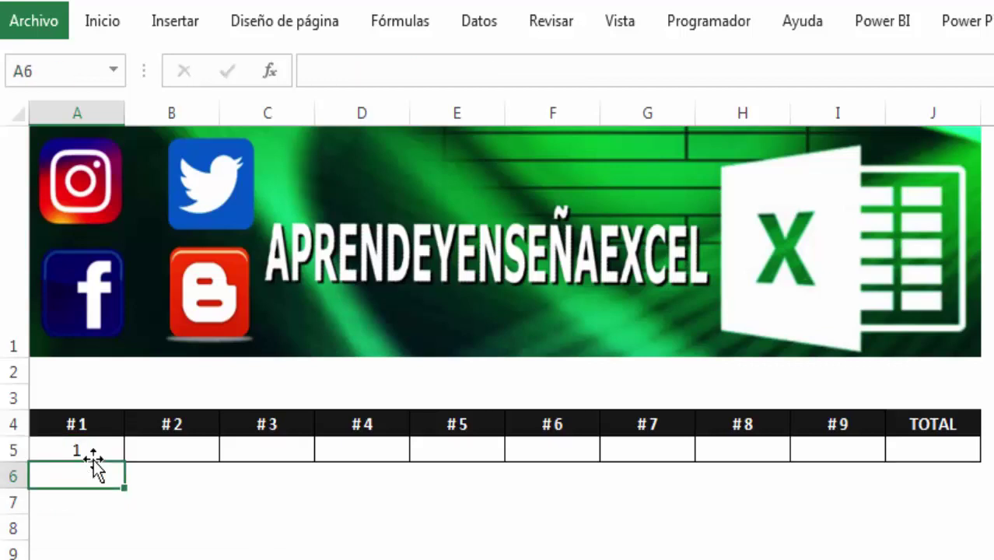
left_click(84, 447)
left_click_drag(124, 462, 883, 450)
left_click(923, 459)
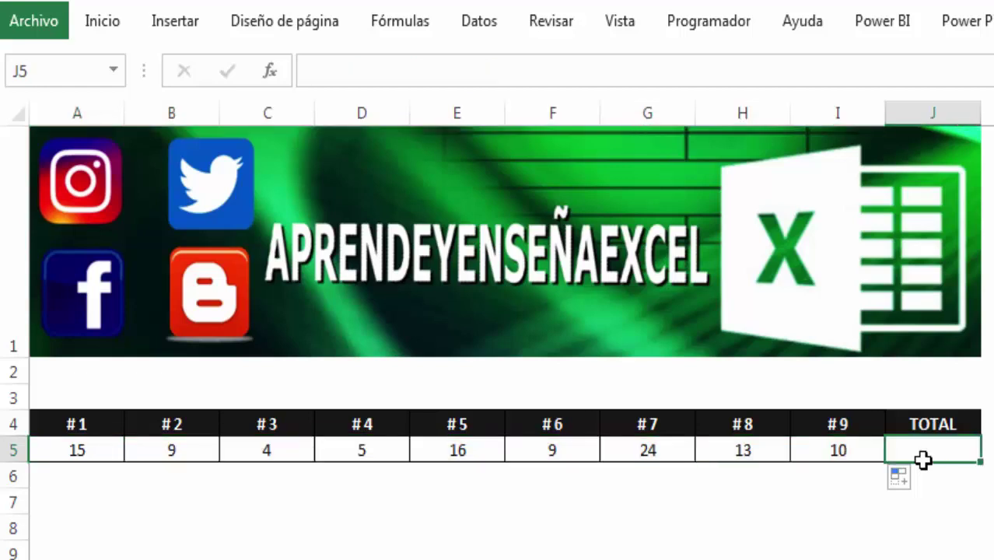
Enter =SUMA(A5:I5) in J5, giving a total of 130.
type("=SUA")
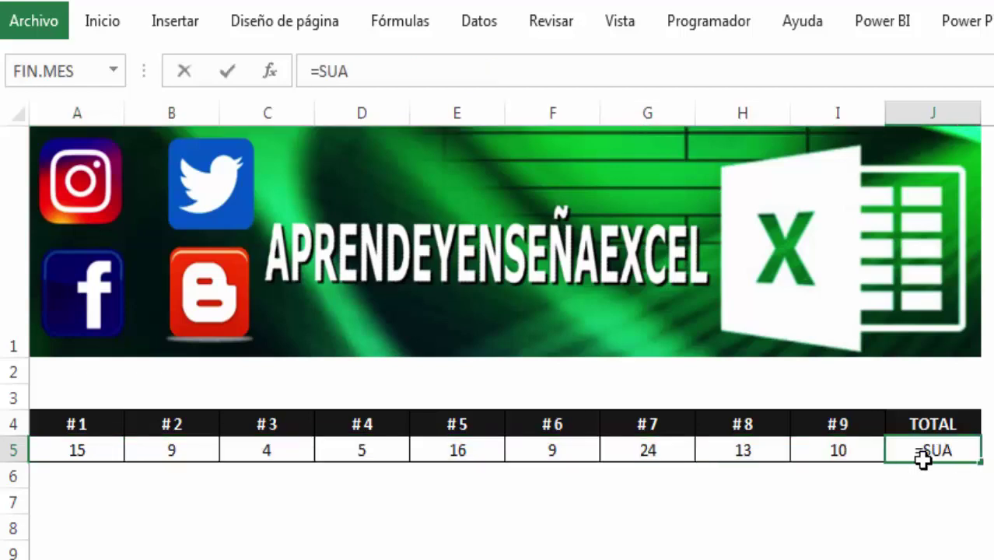
key("BackSpace")
type("MA(")
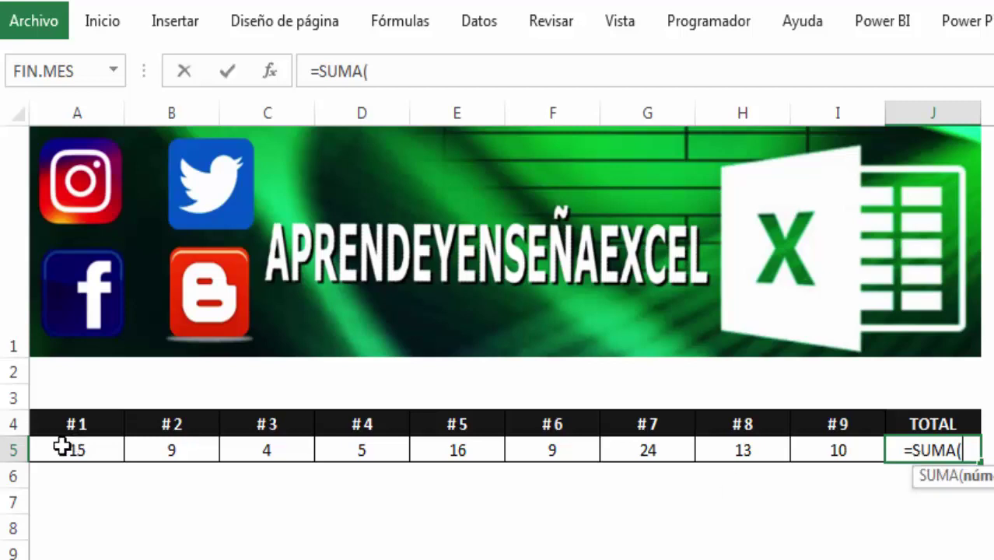
left_click_drag(62, 447, 840, 442)
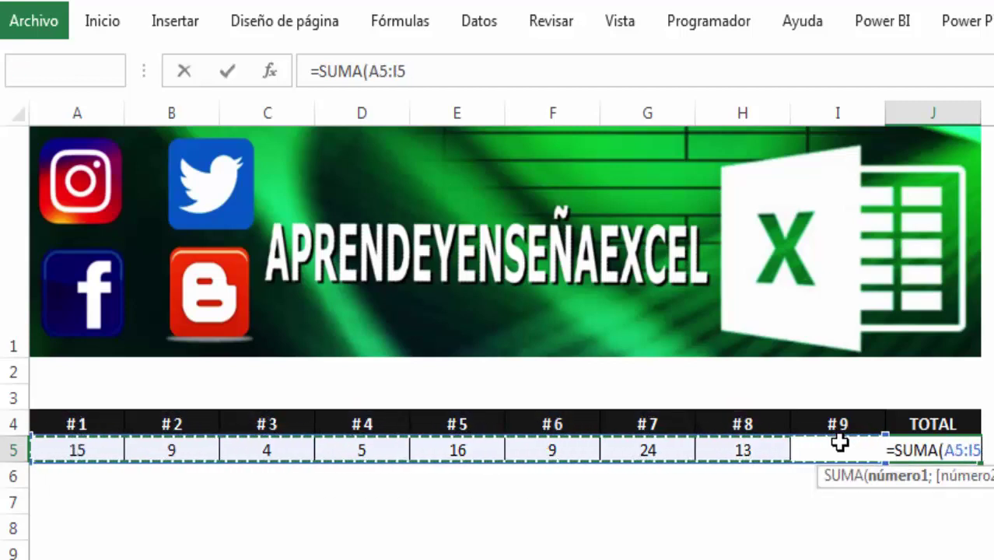
key("Return")
key("Up")
key("Down")
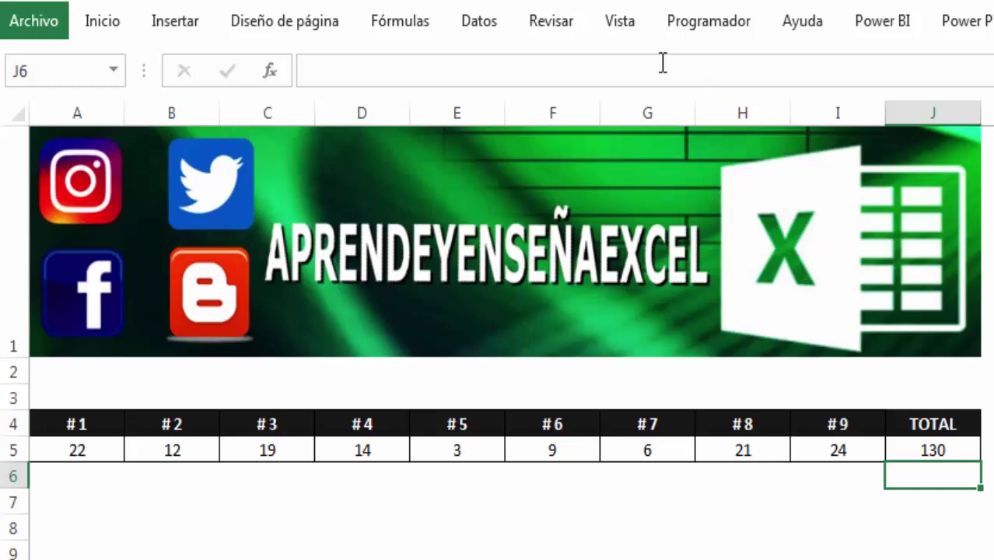
In Solver, set the objective $J$5 to reach a value of 110.
left_click(473, 22)
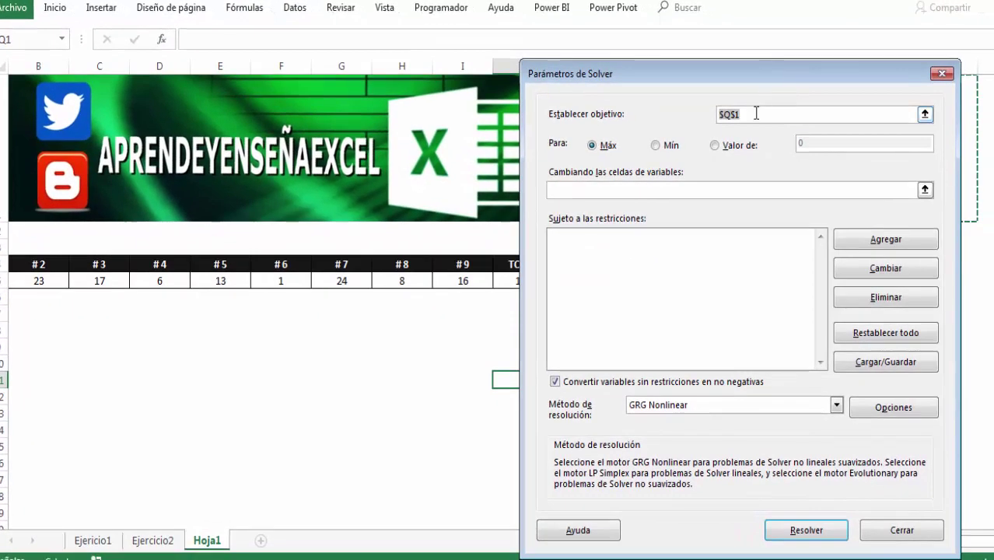
mouse_move(752, 80)
left_mouse_down()
mouse_move(993, 89)
mouse_move(776, 94)
left_mouse_up()
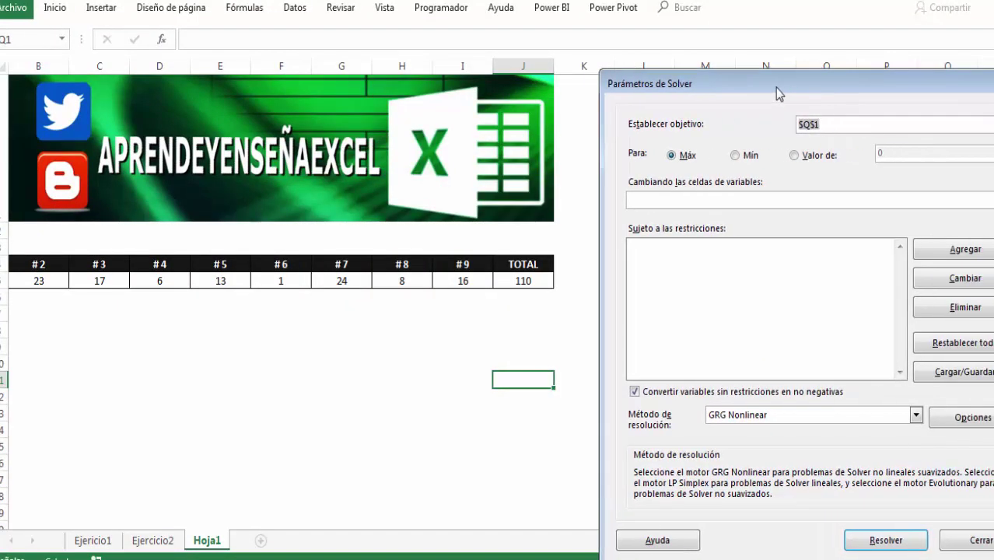
left_click(517, 282)
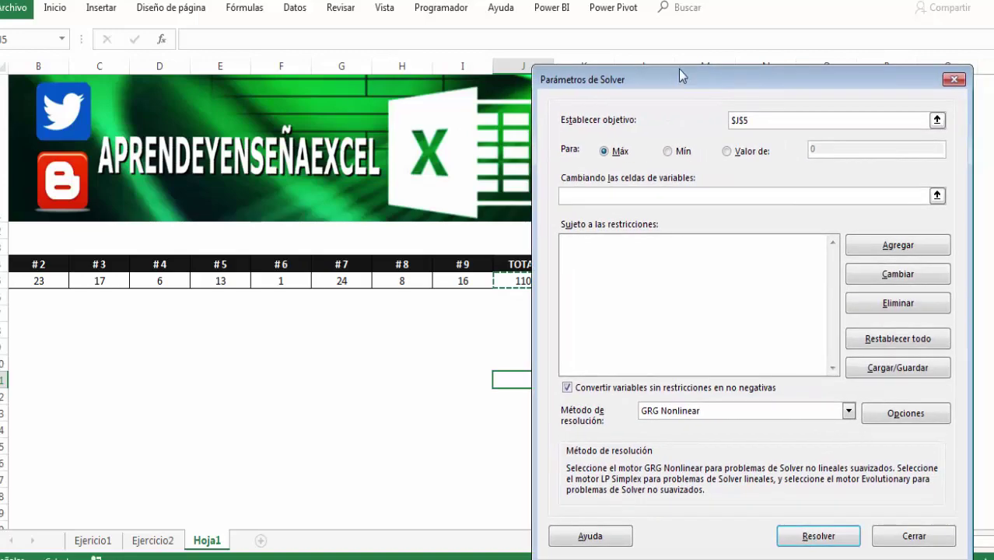
left_click_drag(723, 83, 667, 79)
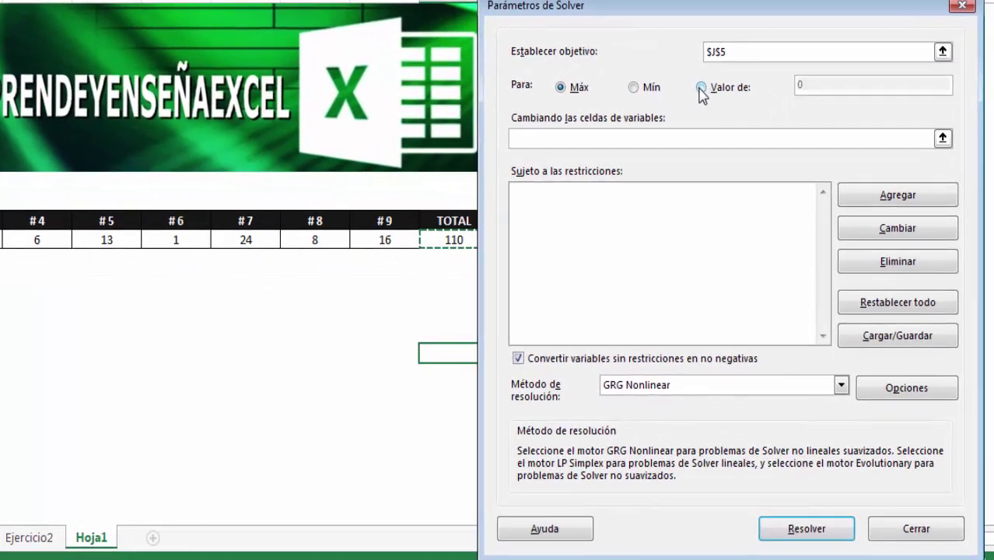
left_click(702, 88)
left_click(832, 87)
type("110")
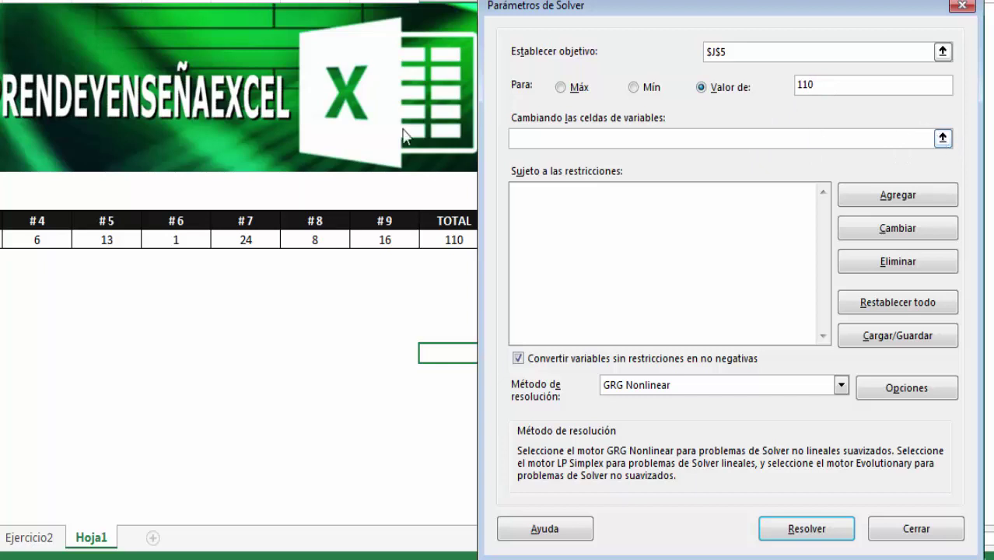
left_click_drag(728, 6, 710, 93)
left_click(636, 304)
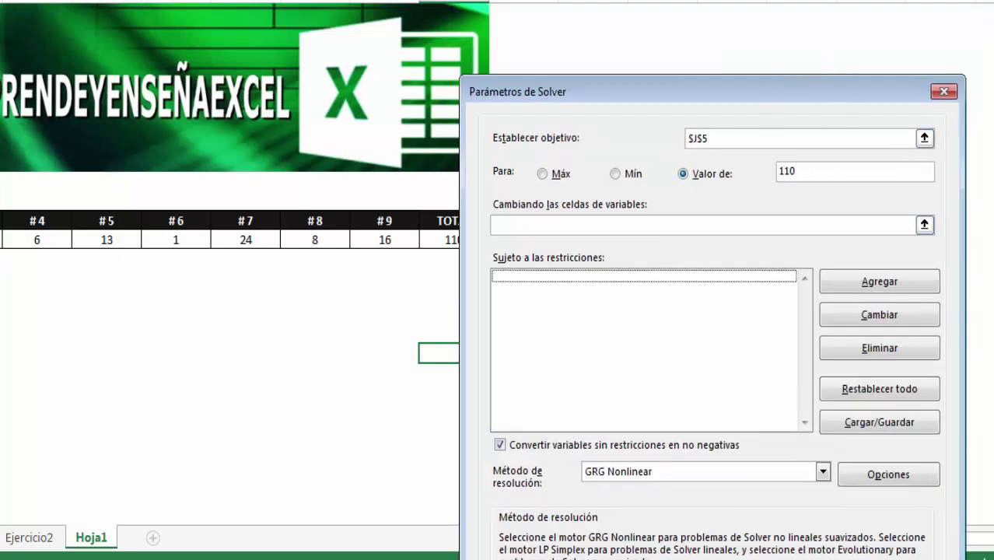
Set $A$5:$I$5 as Solver's changing cells.
left_click(924, 227)
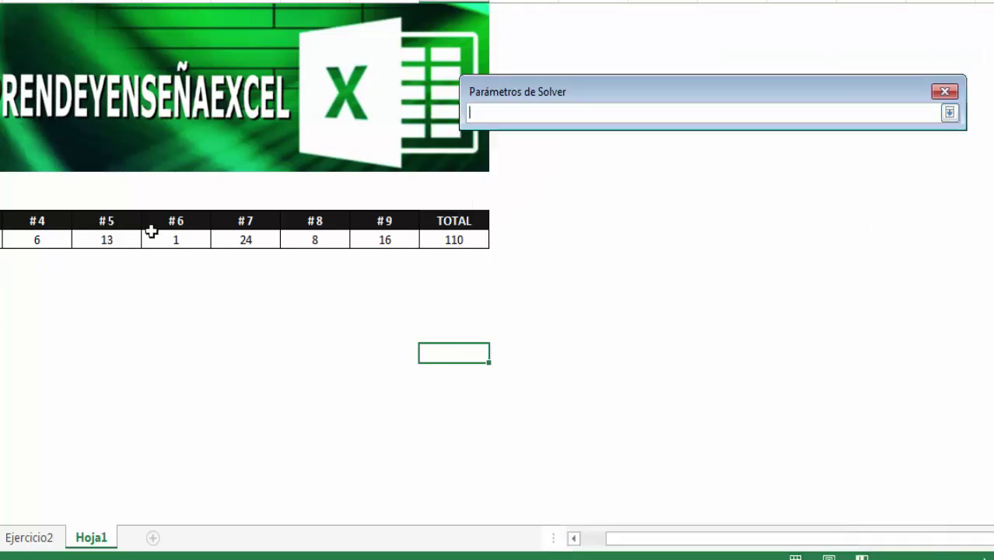
left_click(49, 284)
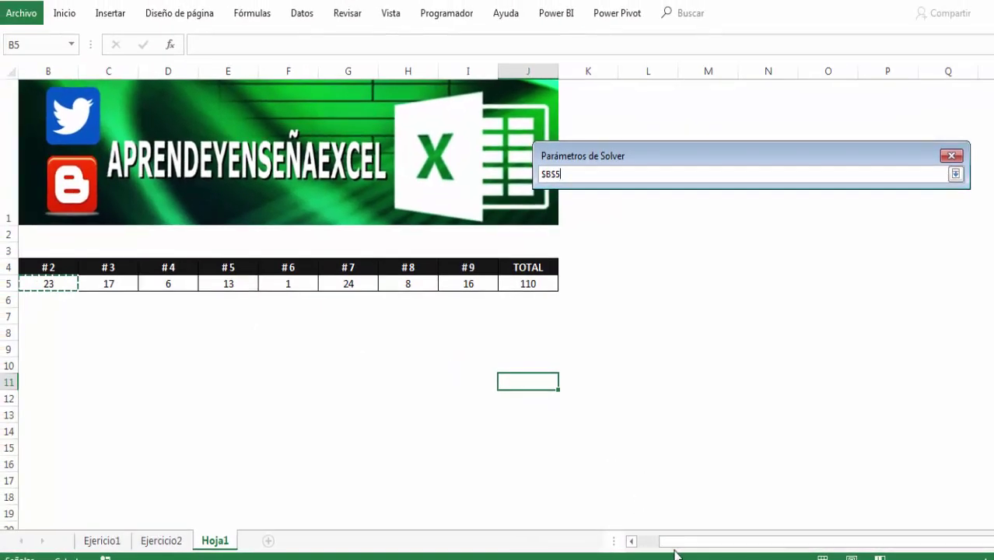
left_click_drag(671, 546, 649, 547)
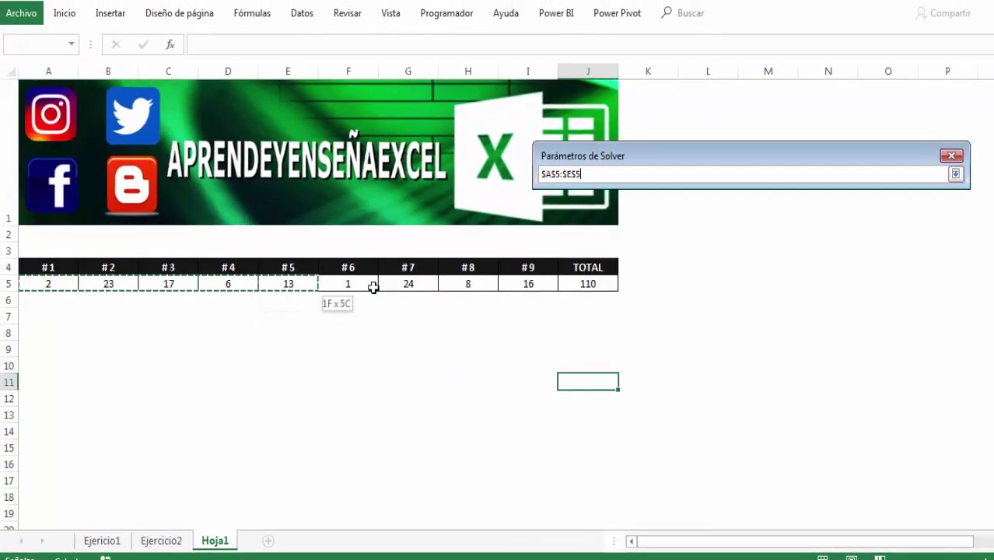
mouse_move(48, 284)
left_mouse_down()
mouse_move(533, 285)
mouse_move(519, 287)
left_mouse_up()
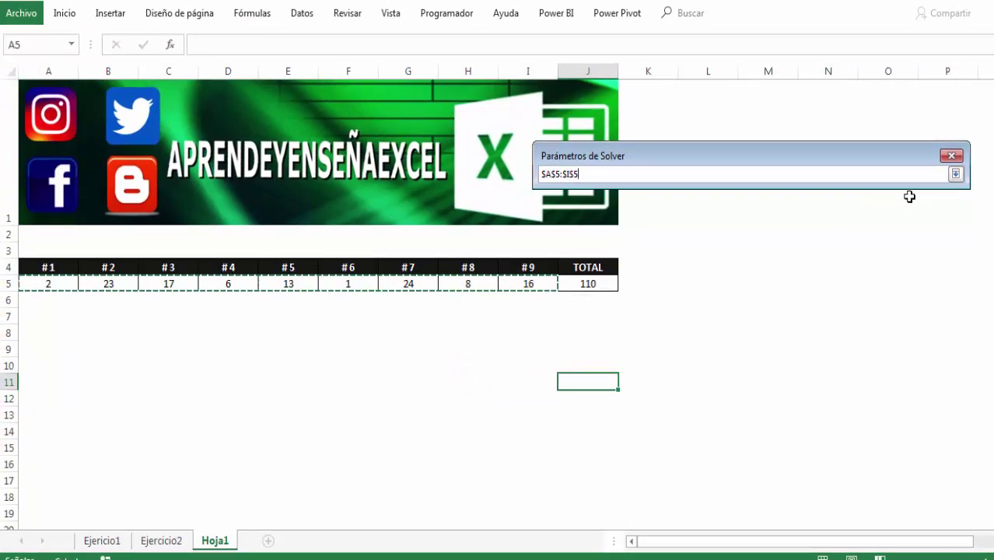
left_click(955, 174)
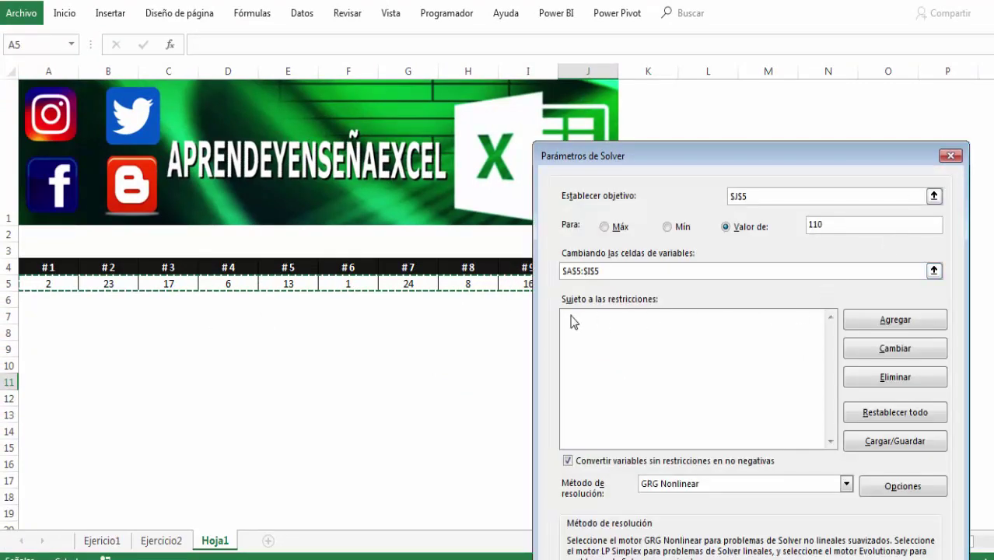
Add a Solver constraint requiring $A$5:$I$5 to be integers (entero).
left_click(876, 321)
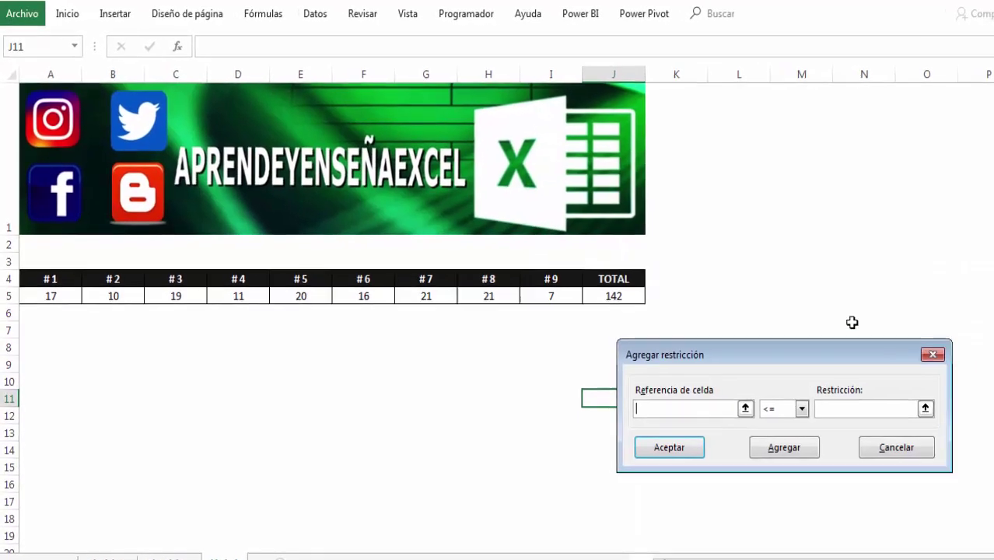
left_click_drag(40, 307, 536, 306)
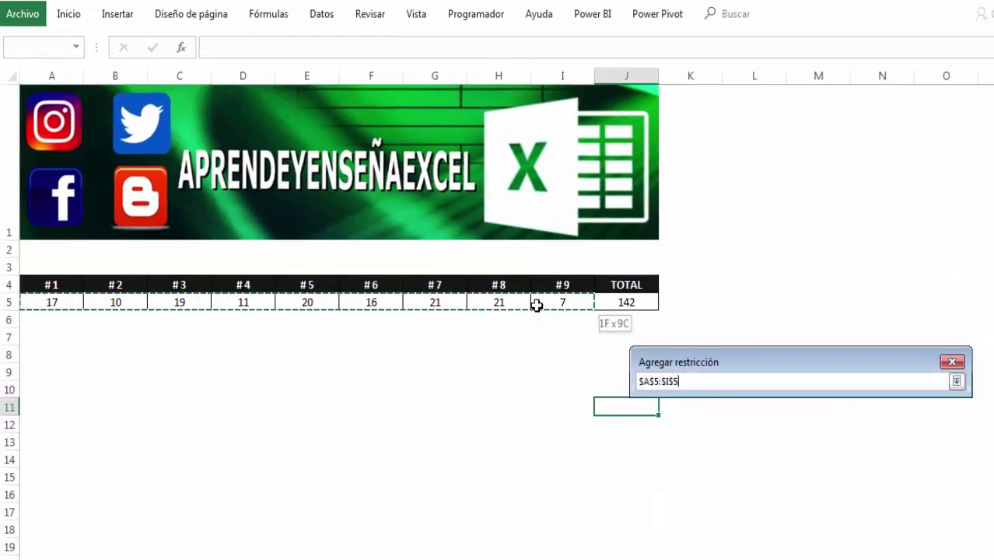
left_click(818, 417)
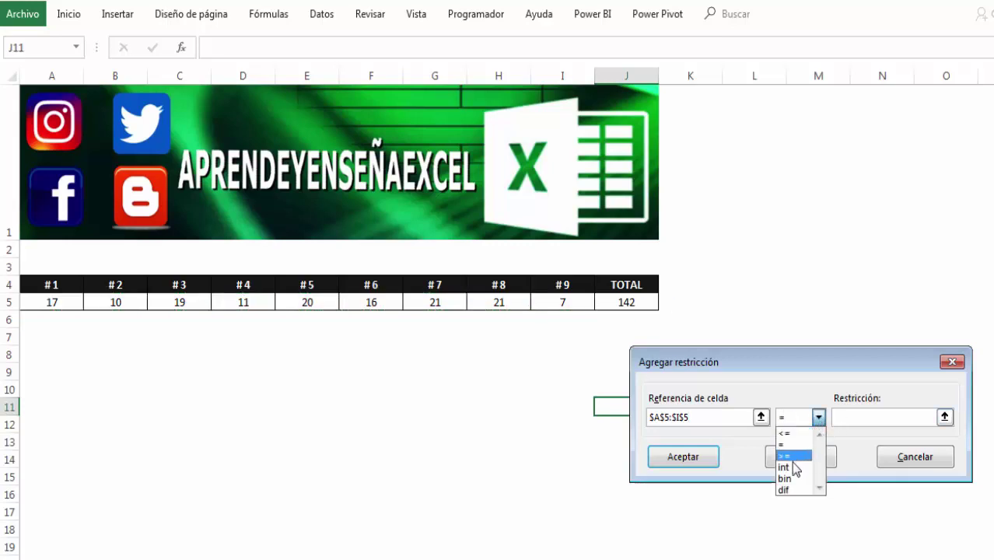
left_click(787, 467)
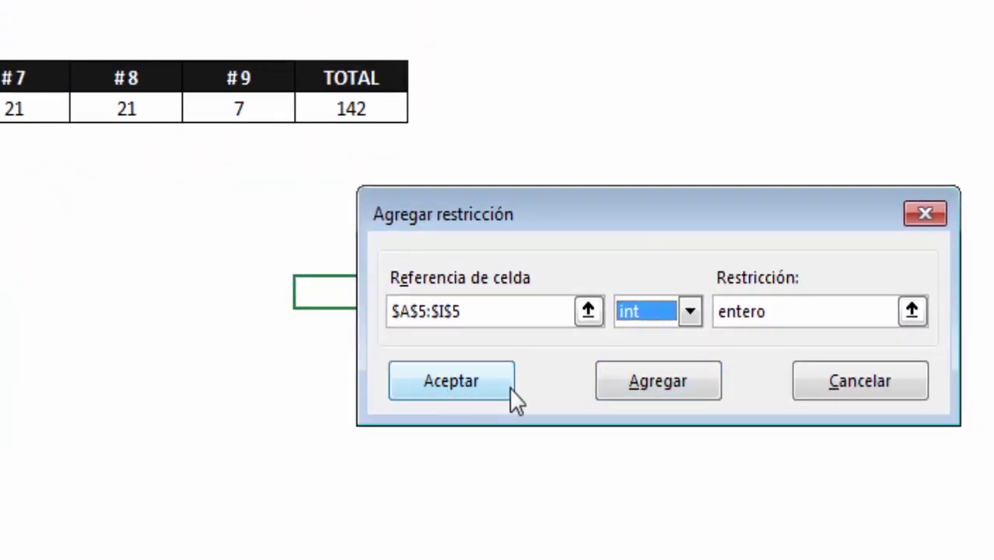
left_click(640, 389)
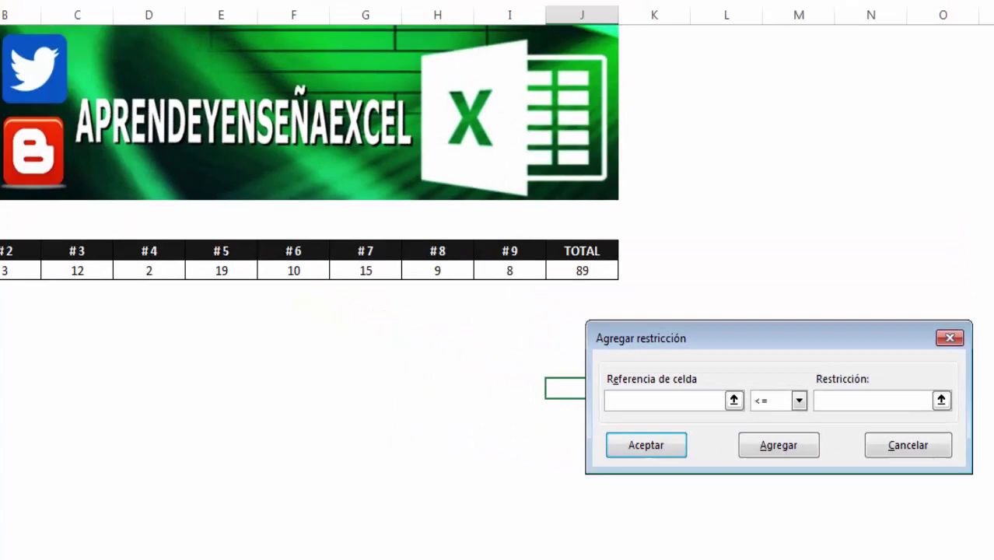
Add the constraint $A$5:$I$5 >= 1 and confirm it.
left_click_drag(46, 302, 564, 303)
left_click(821, 417)
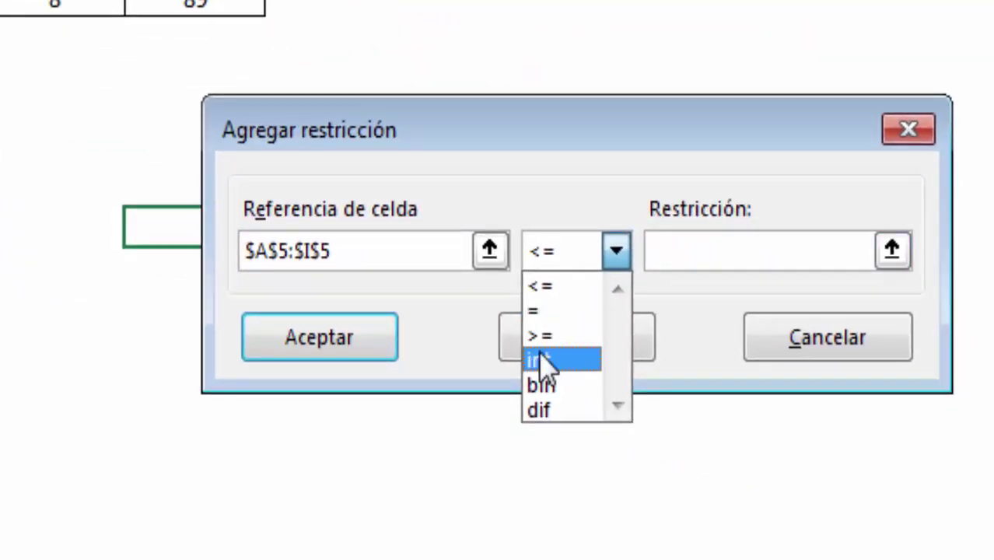
left_click(753, 441)
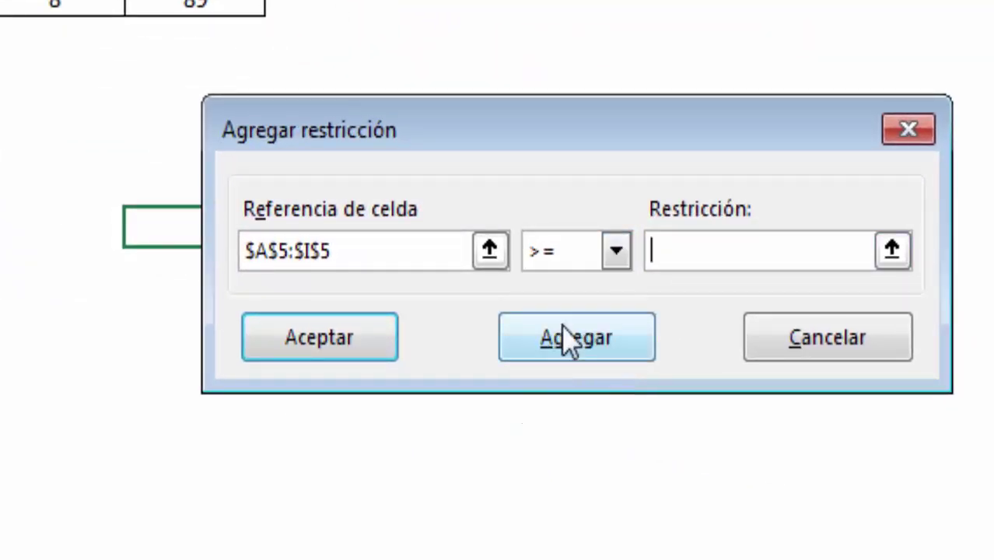
type("1")
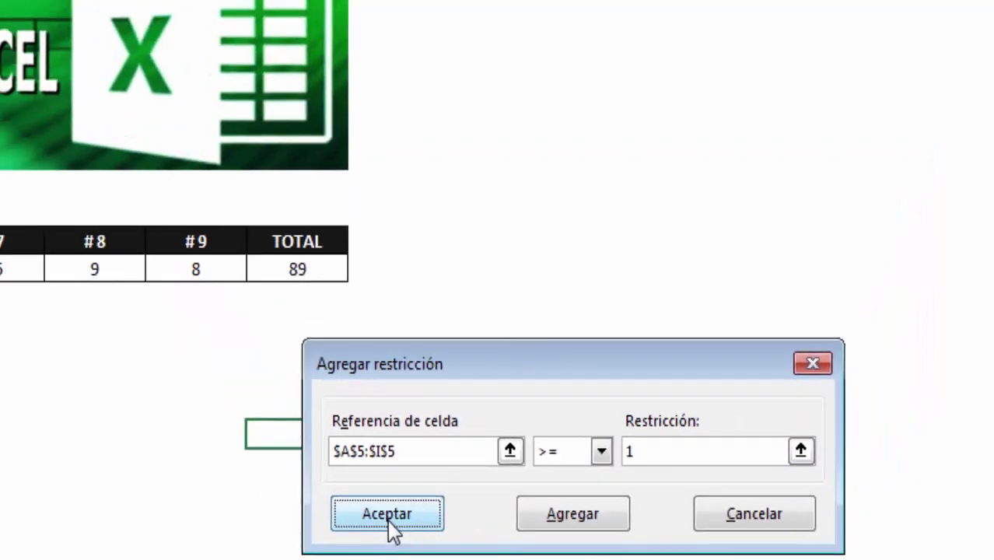
left_click(347, 412)
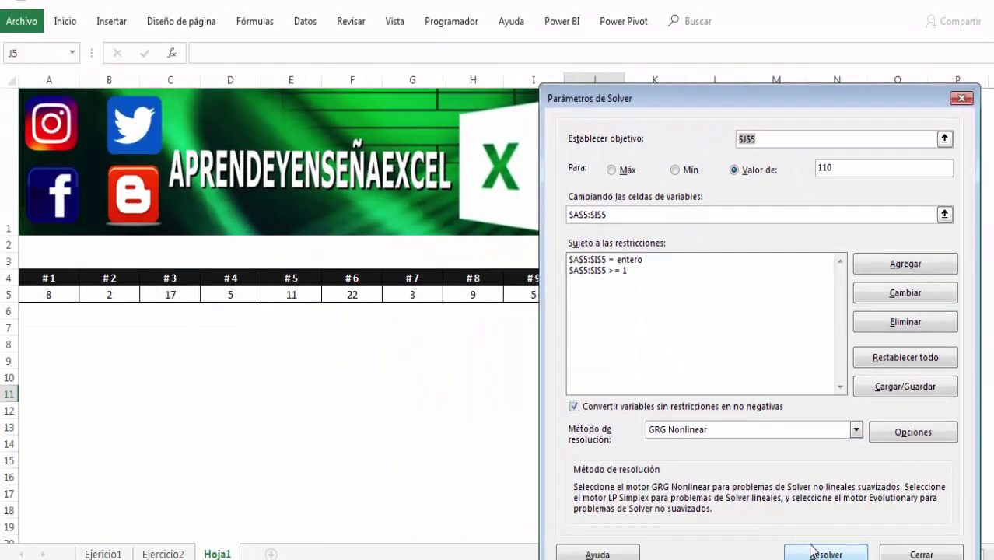
Solve and keep the solution 10, 22, 14, 21, 12, 19, 7, 3, 2 totalling 110.
left_click(823, 554)
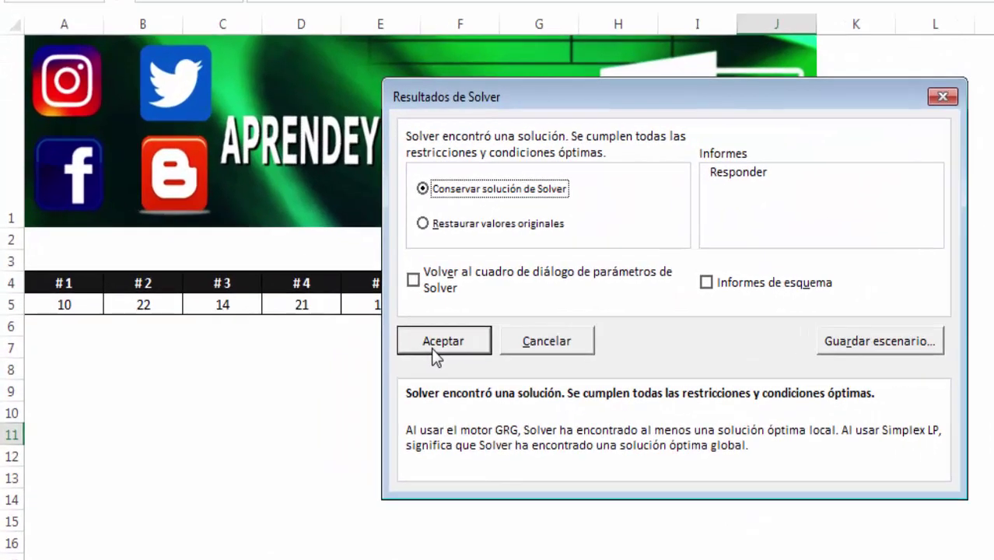
left_click(431, 348)
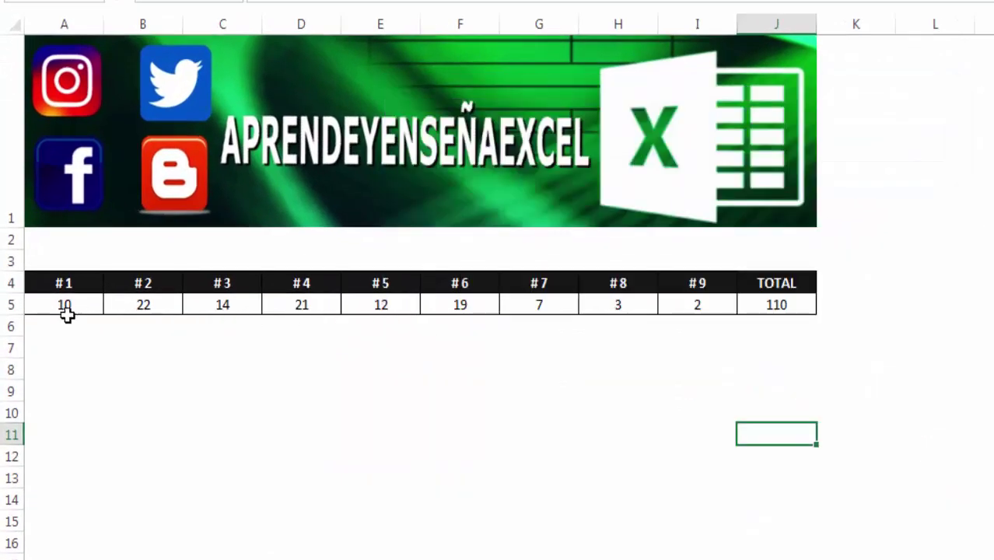
left_click(39, 310)
Select groups of the solved numbers in row 5 to review them.
left_click_drag(39, 309, 137, 311)
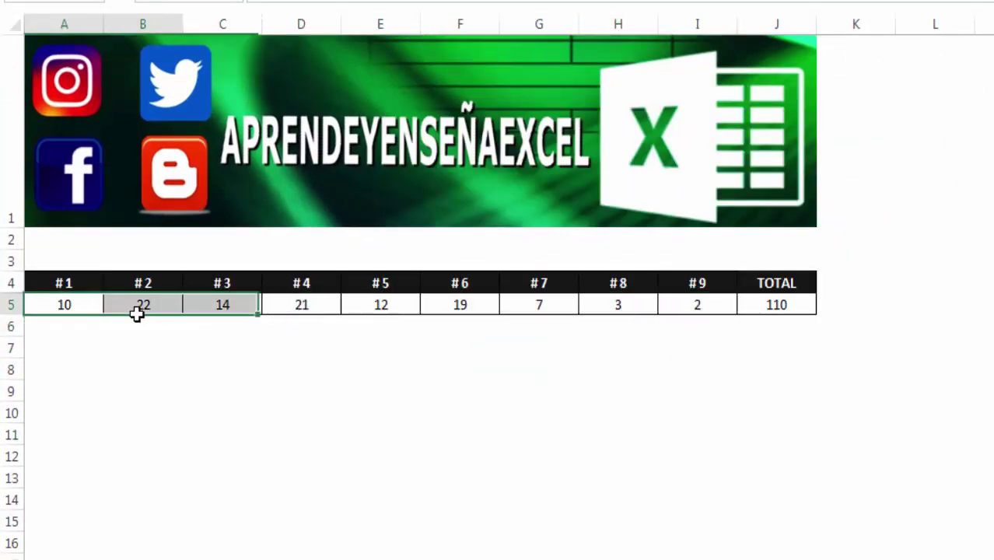
left_click_drag(204, 307, 649, 308)
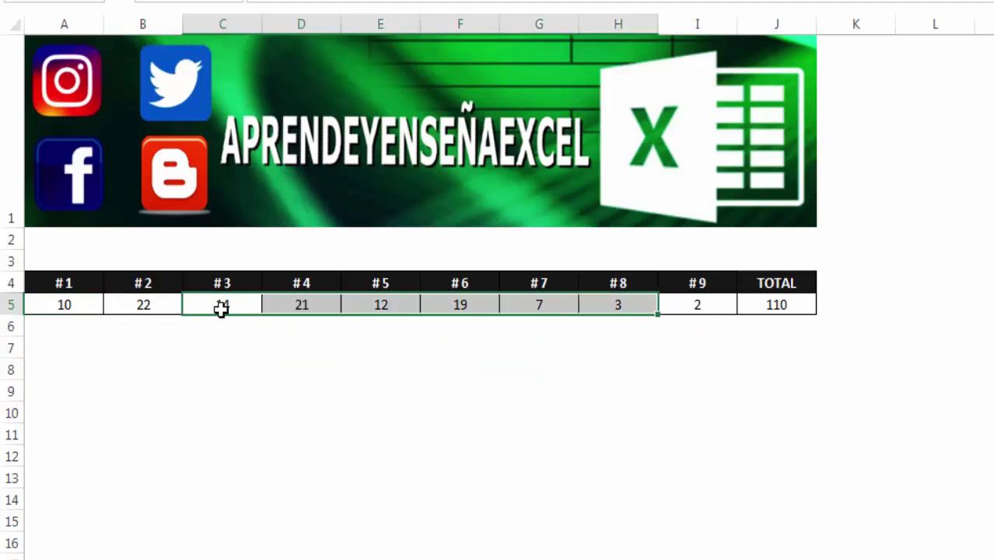
left_click(118, 376)
left_click(52, 308)
left_click_drag(273, 306, 700, 307)
left_click(619, 455)
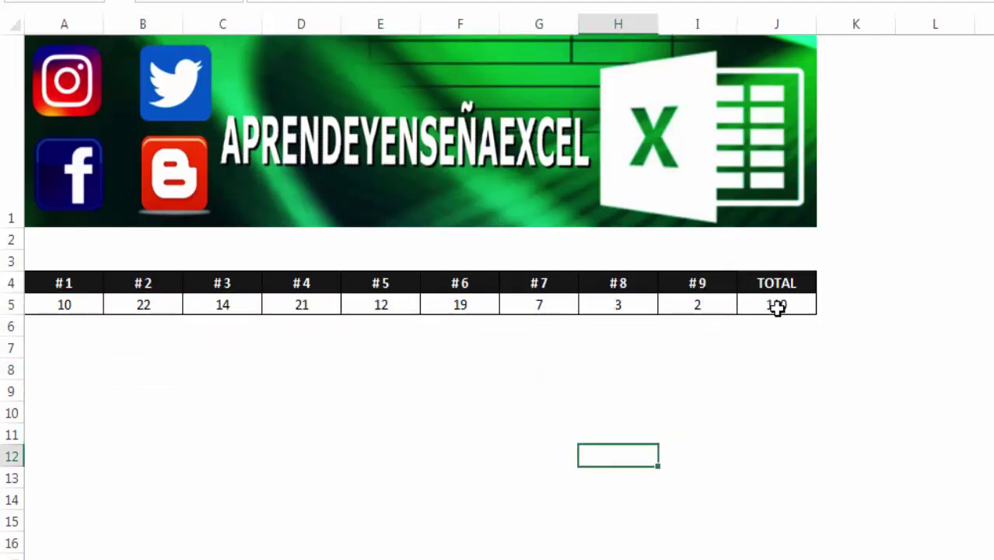
left_click_drag(380, 307, 692, 309)
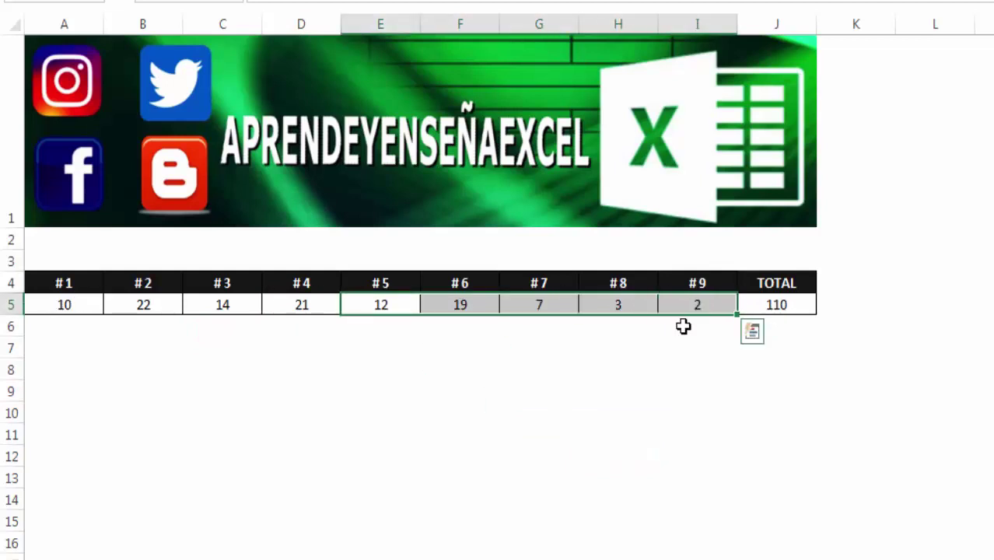
left_click(629, 408)
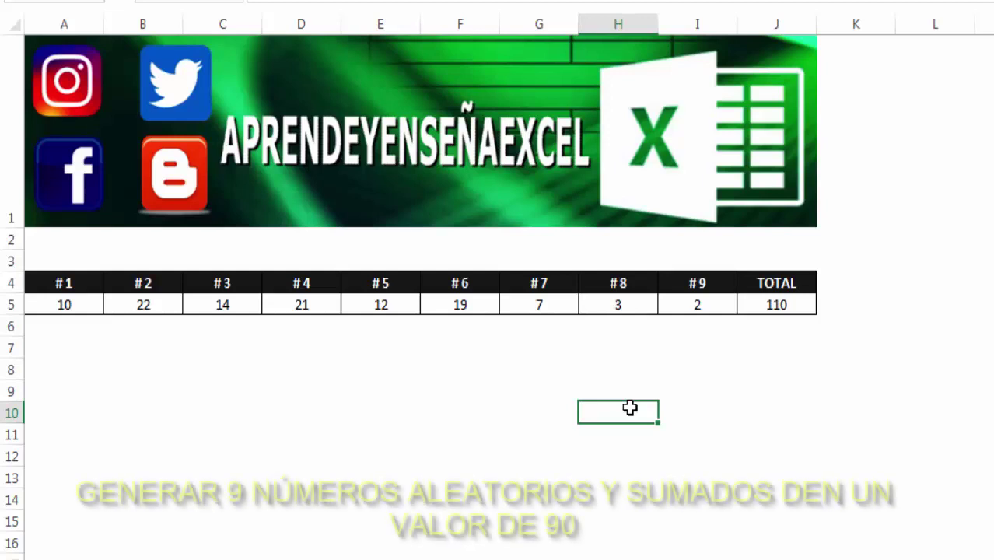
left_click(776, 306)
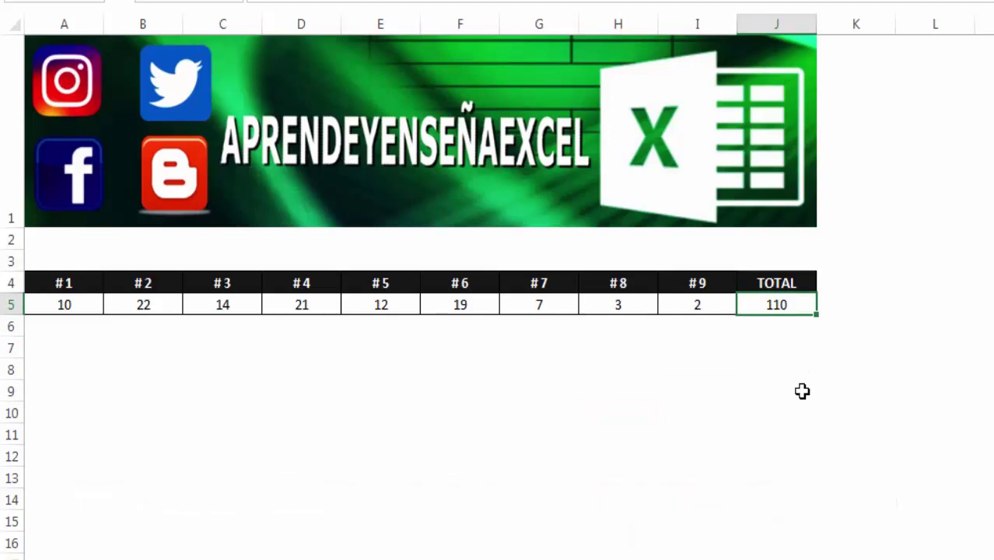
left_click(767, 372)
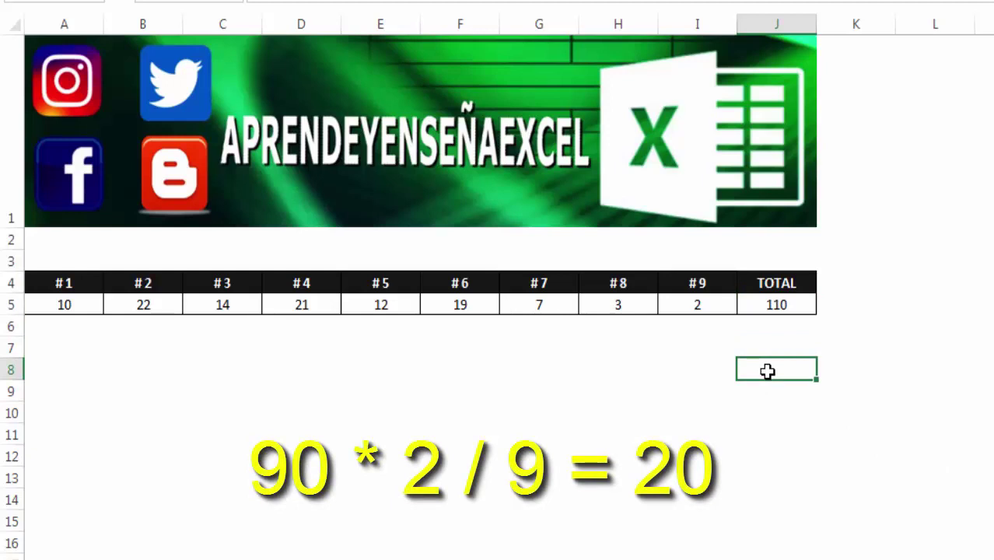
type("+90")
key("Return")
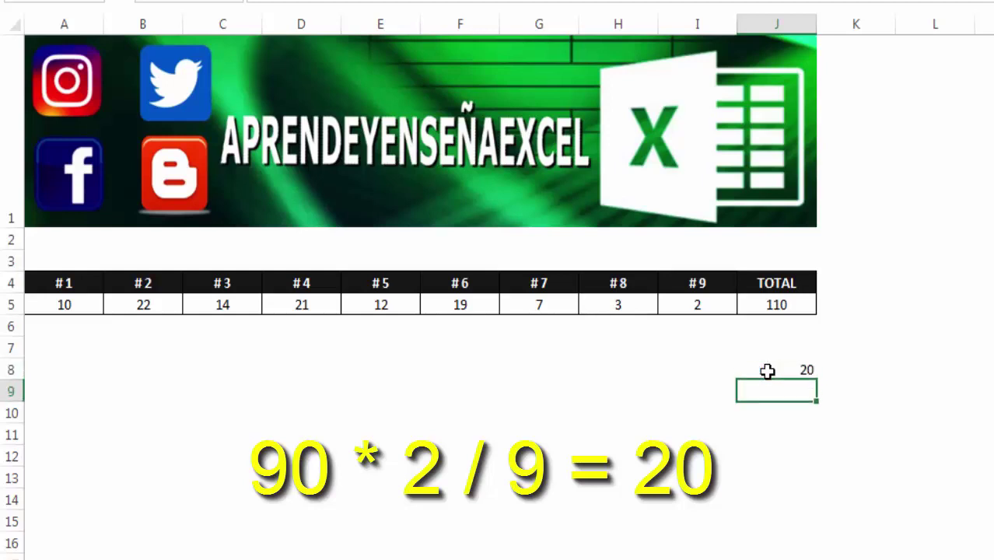
left_click(768, 371)
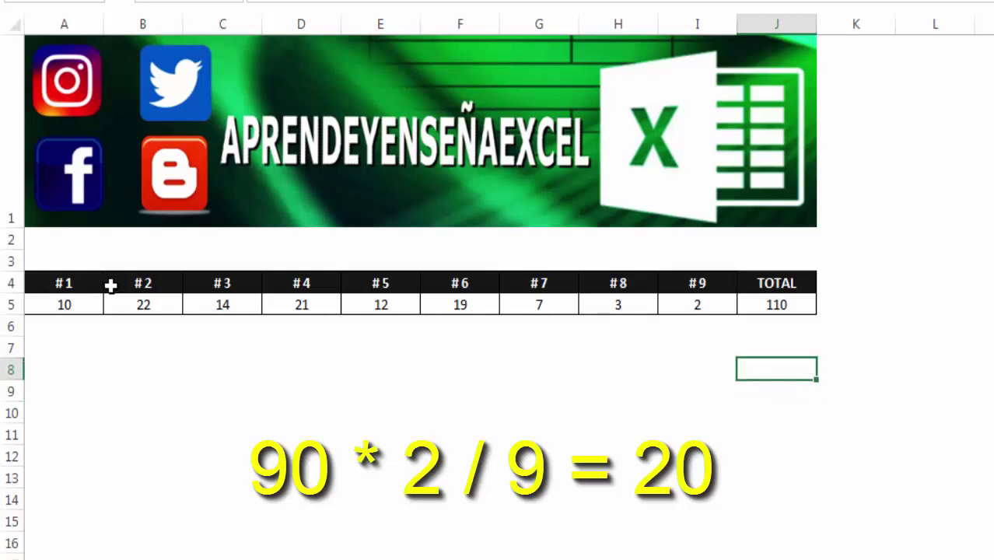
left_click(83, 298)
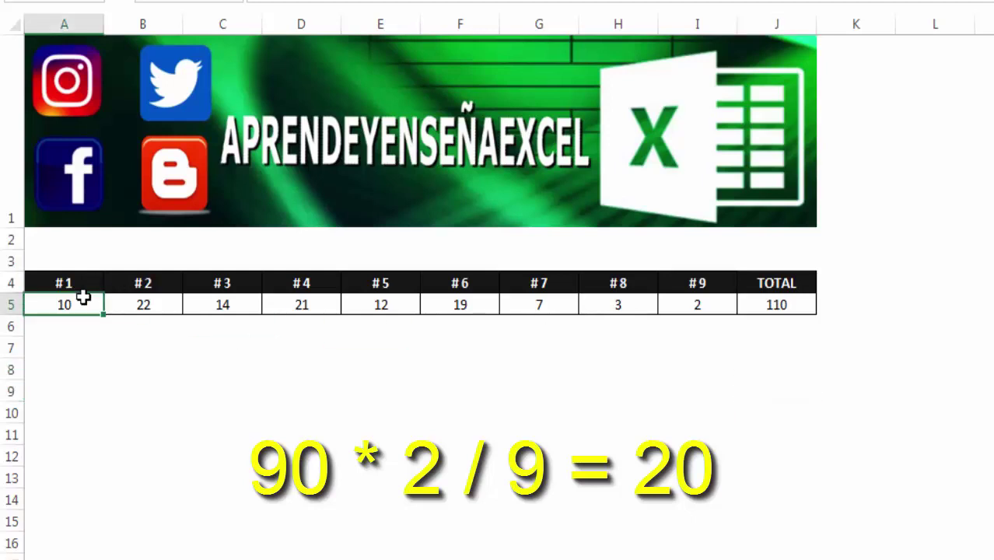
Enter =ALEATORIO.ENTRE(1;20) in A5 and copy it across to I5, total now 94.
type("=ALEA")
key("Down")
key("Tab")
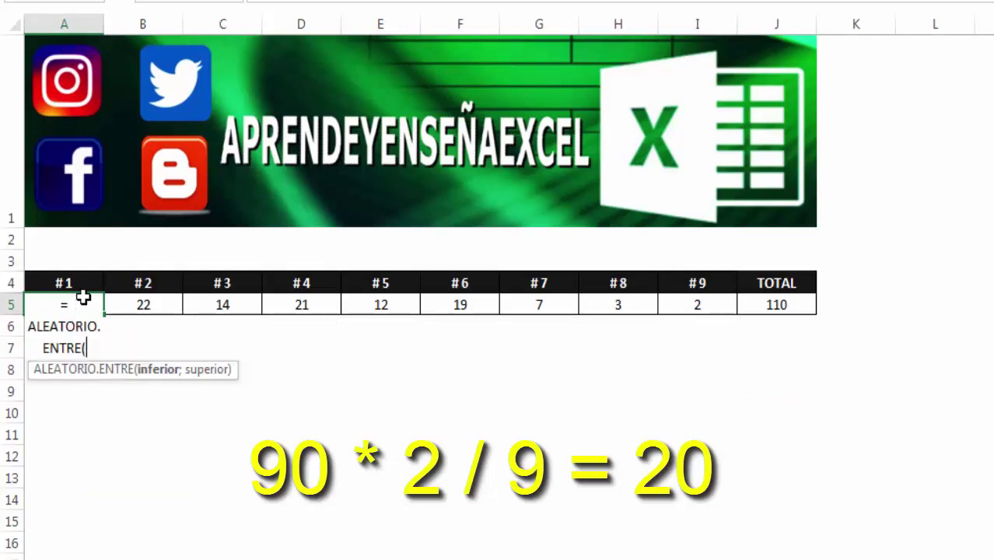
type("1;")
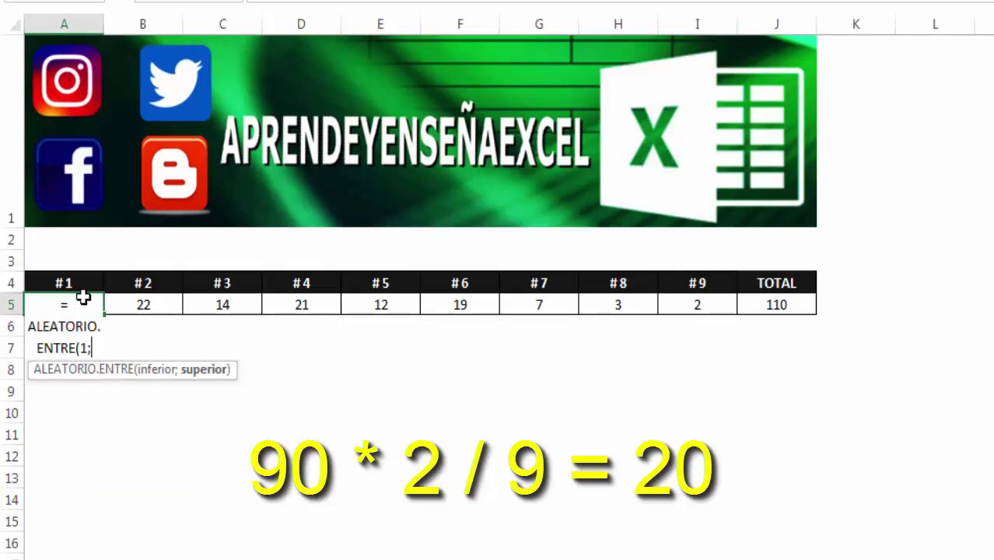
type("20")
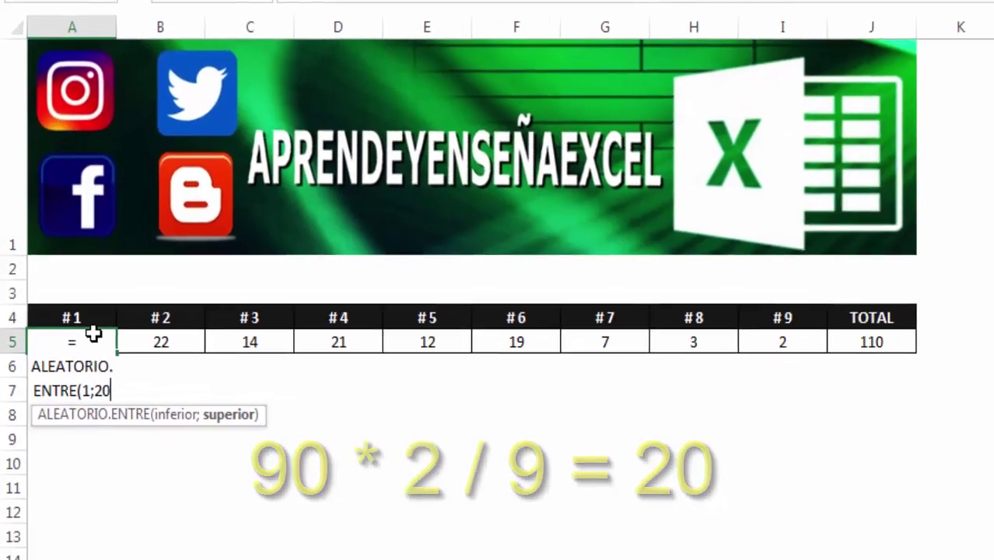
type(")")
key("Return")
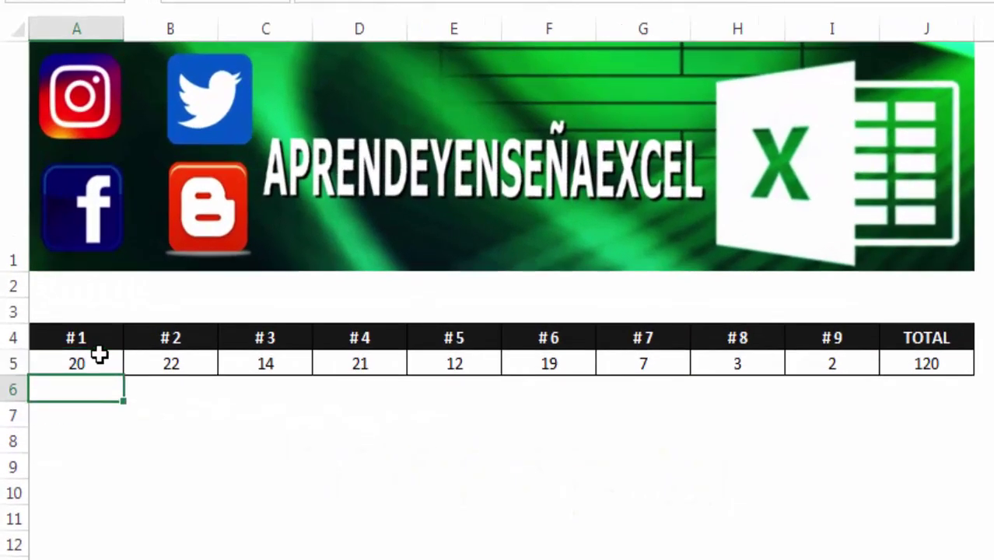
left_click(100, 355)
left_click_drag(125, 377, 839, 372)
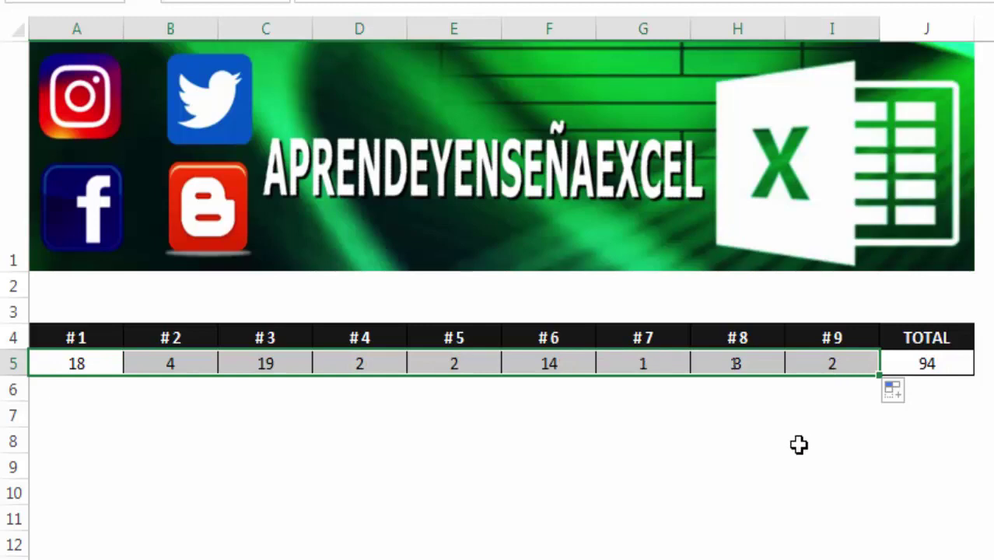
left_click(622, 451)
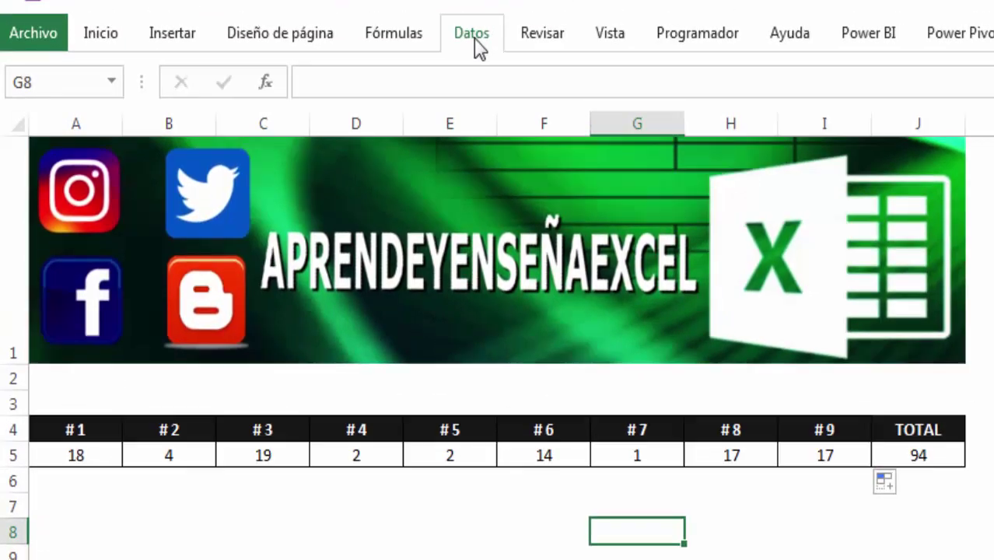
Change Solver's target value from 110 to 90, solve, and keep the new numbers.
left_click(480, 1)
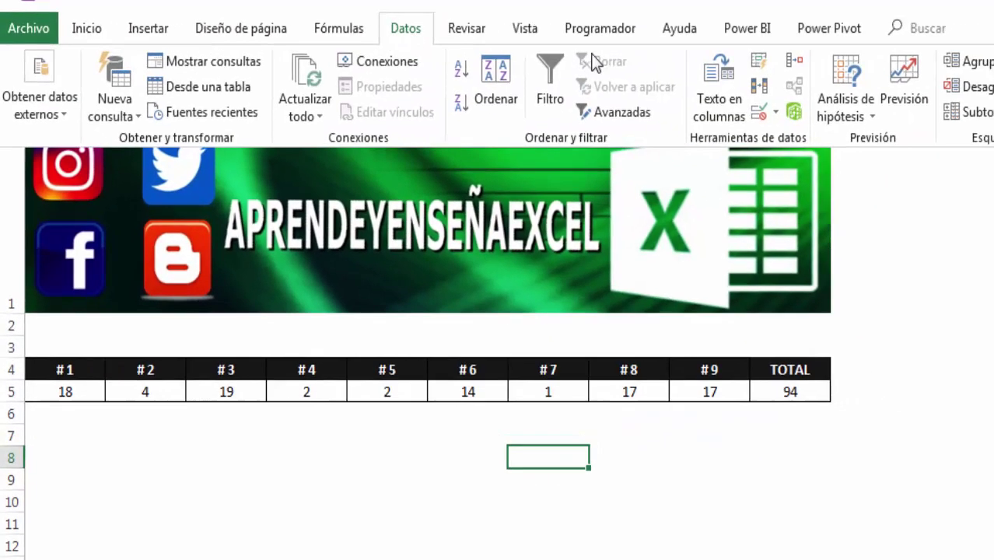
left_click(933, 58)
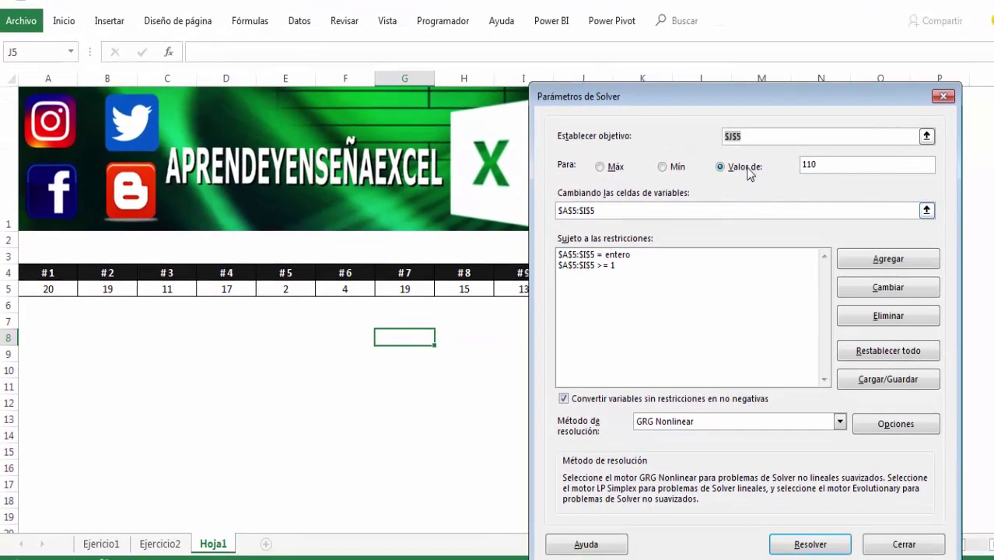
left_click(843, 166)
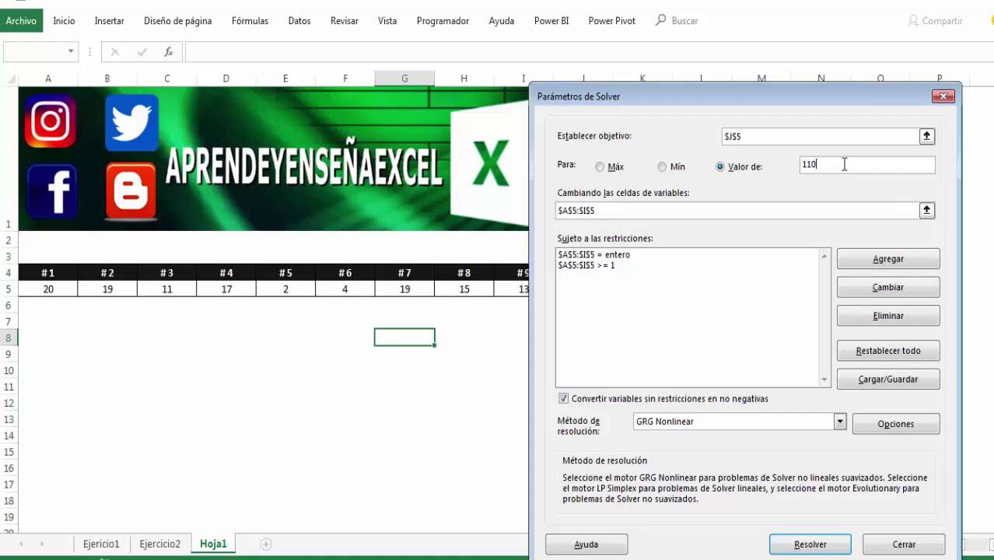
key("BackSpace")
key("BackSpace")
key("BackSpace")
type("9")
type("0")
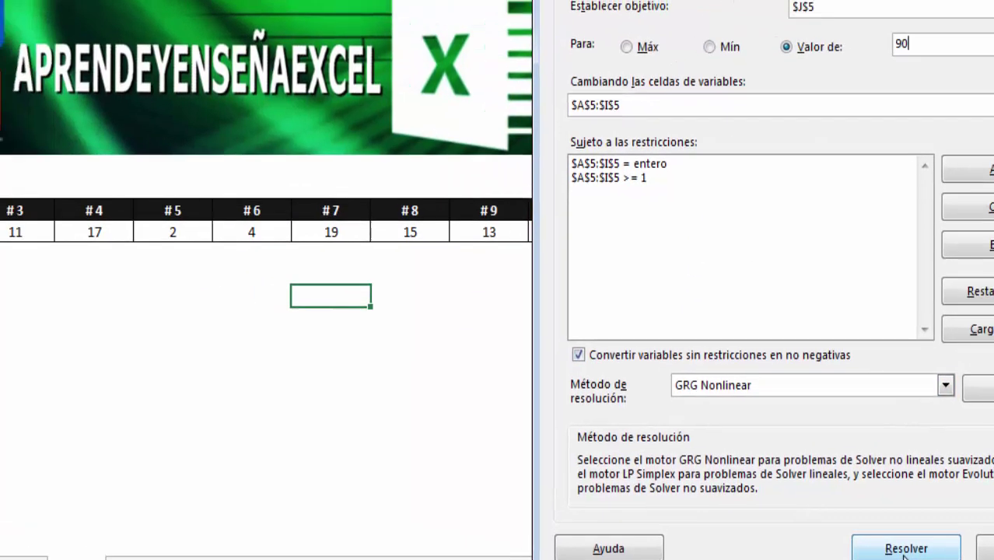
left_click(789, 519)
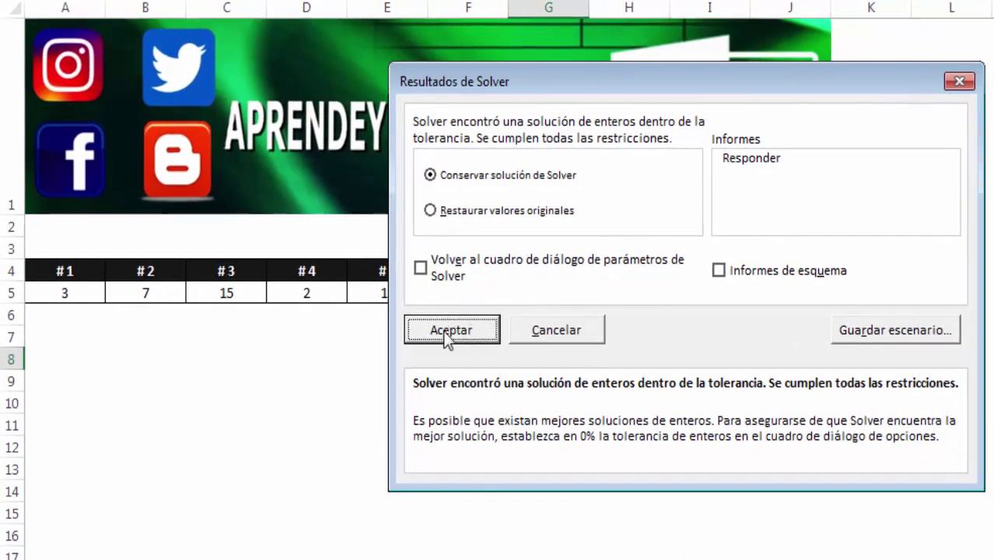
left_click(443, 330)
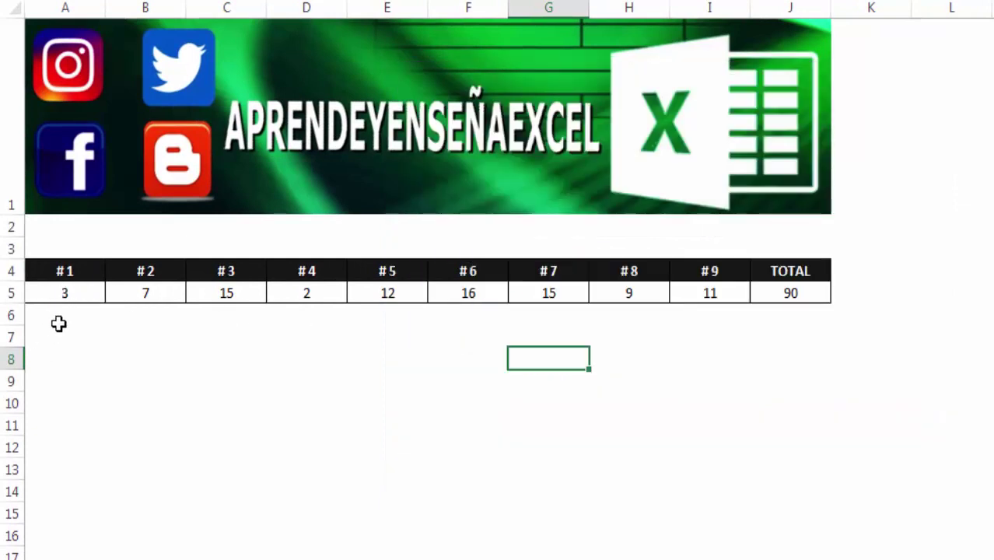